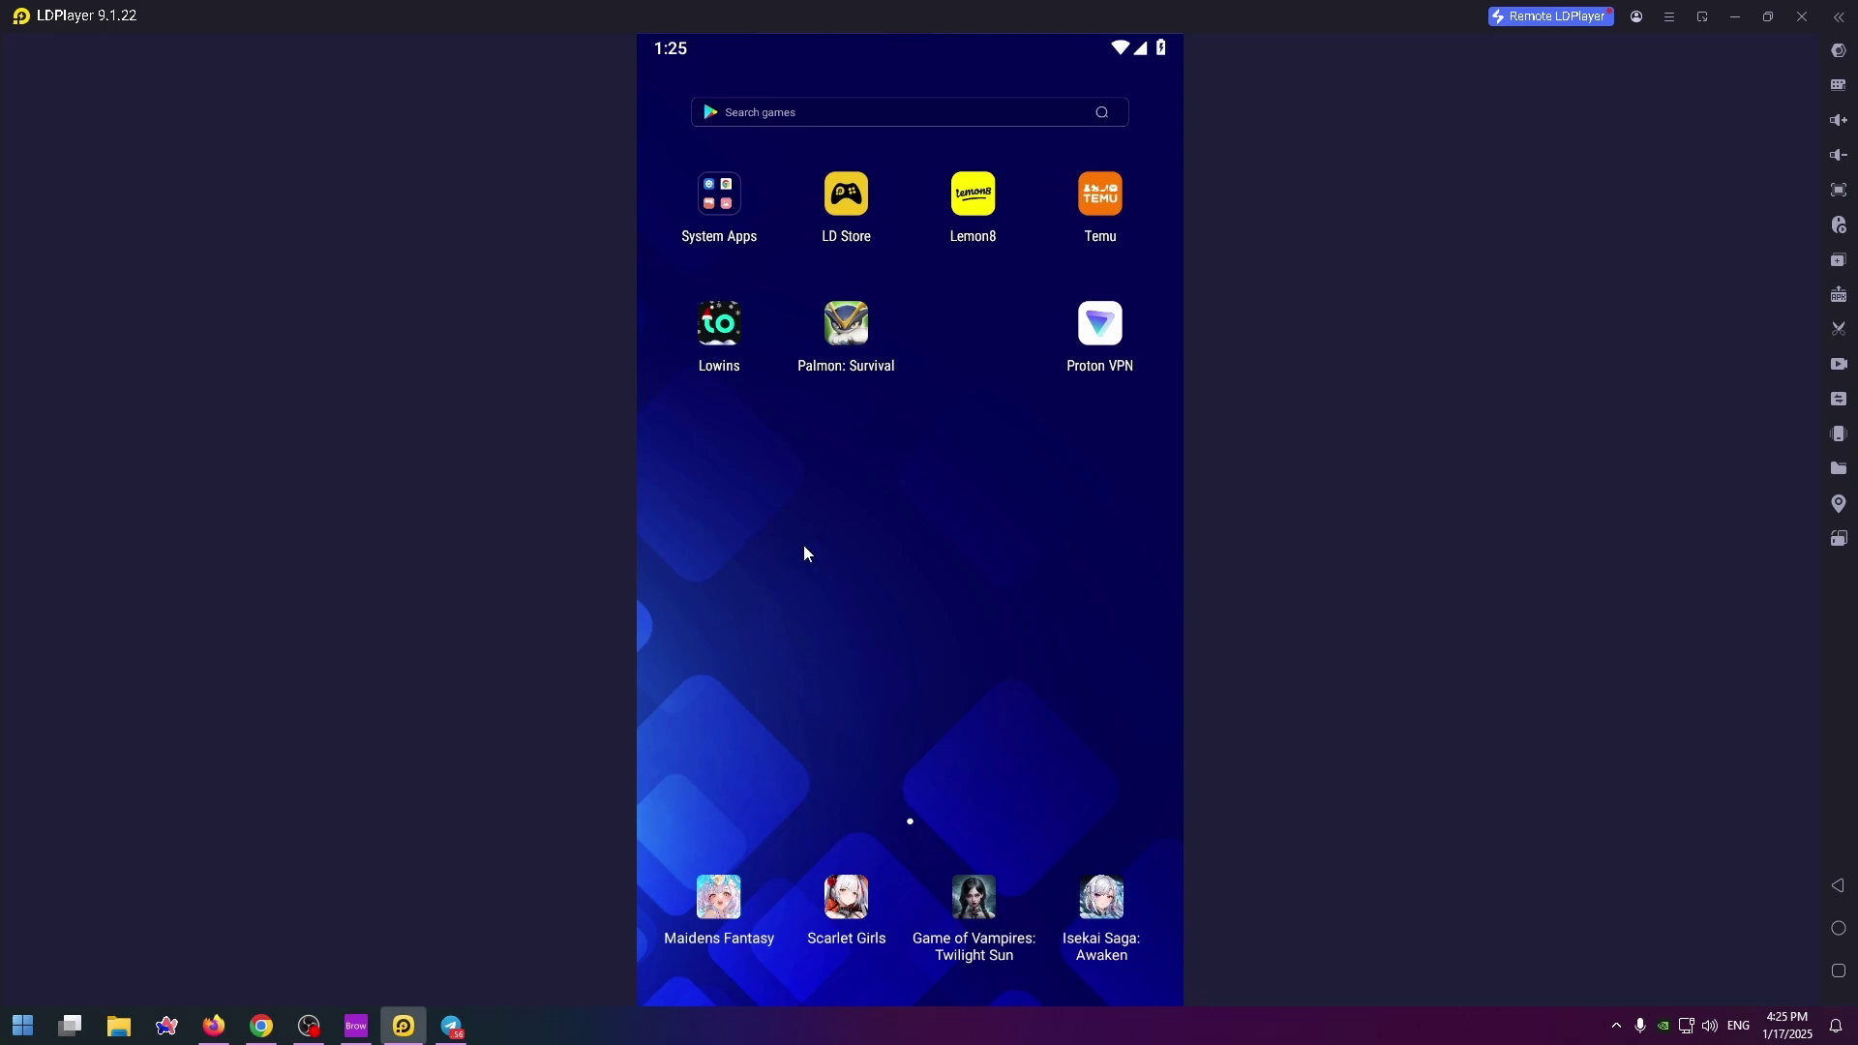
Find Pixelfed in the Play Store through the recent search and install it.
left_click(725, 186)
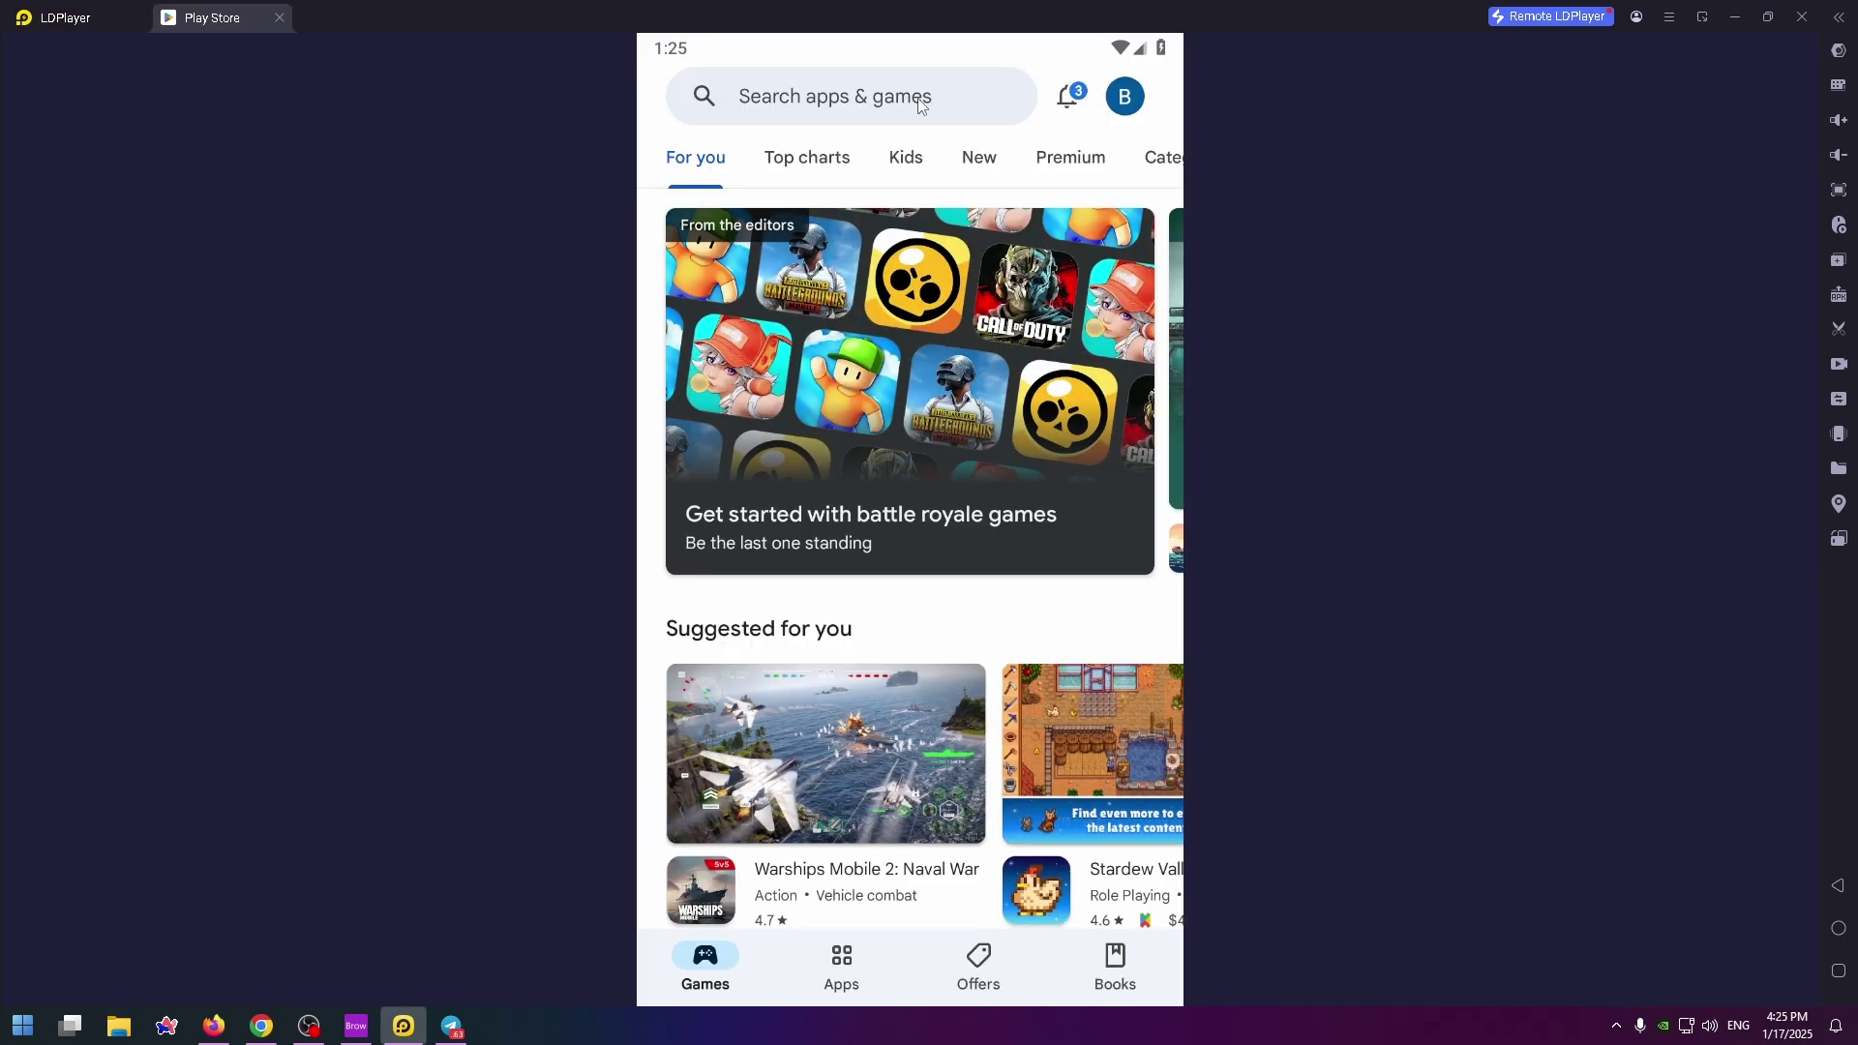
left_click(918, 101)
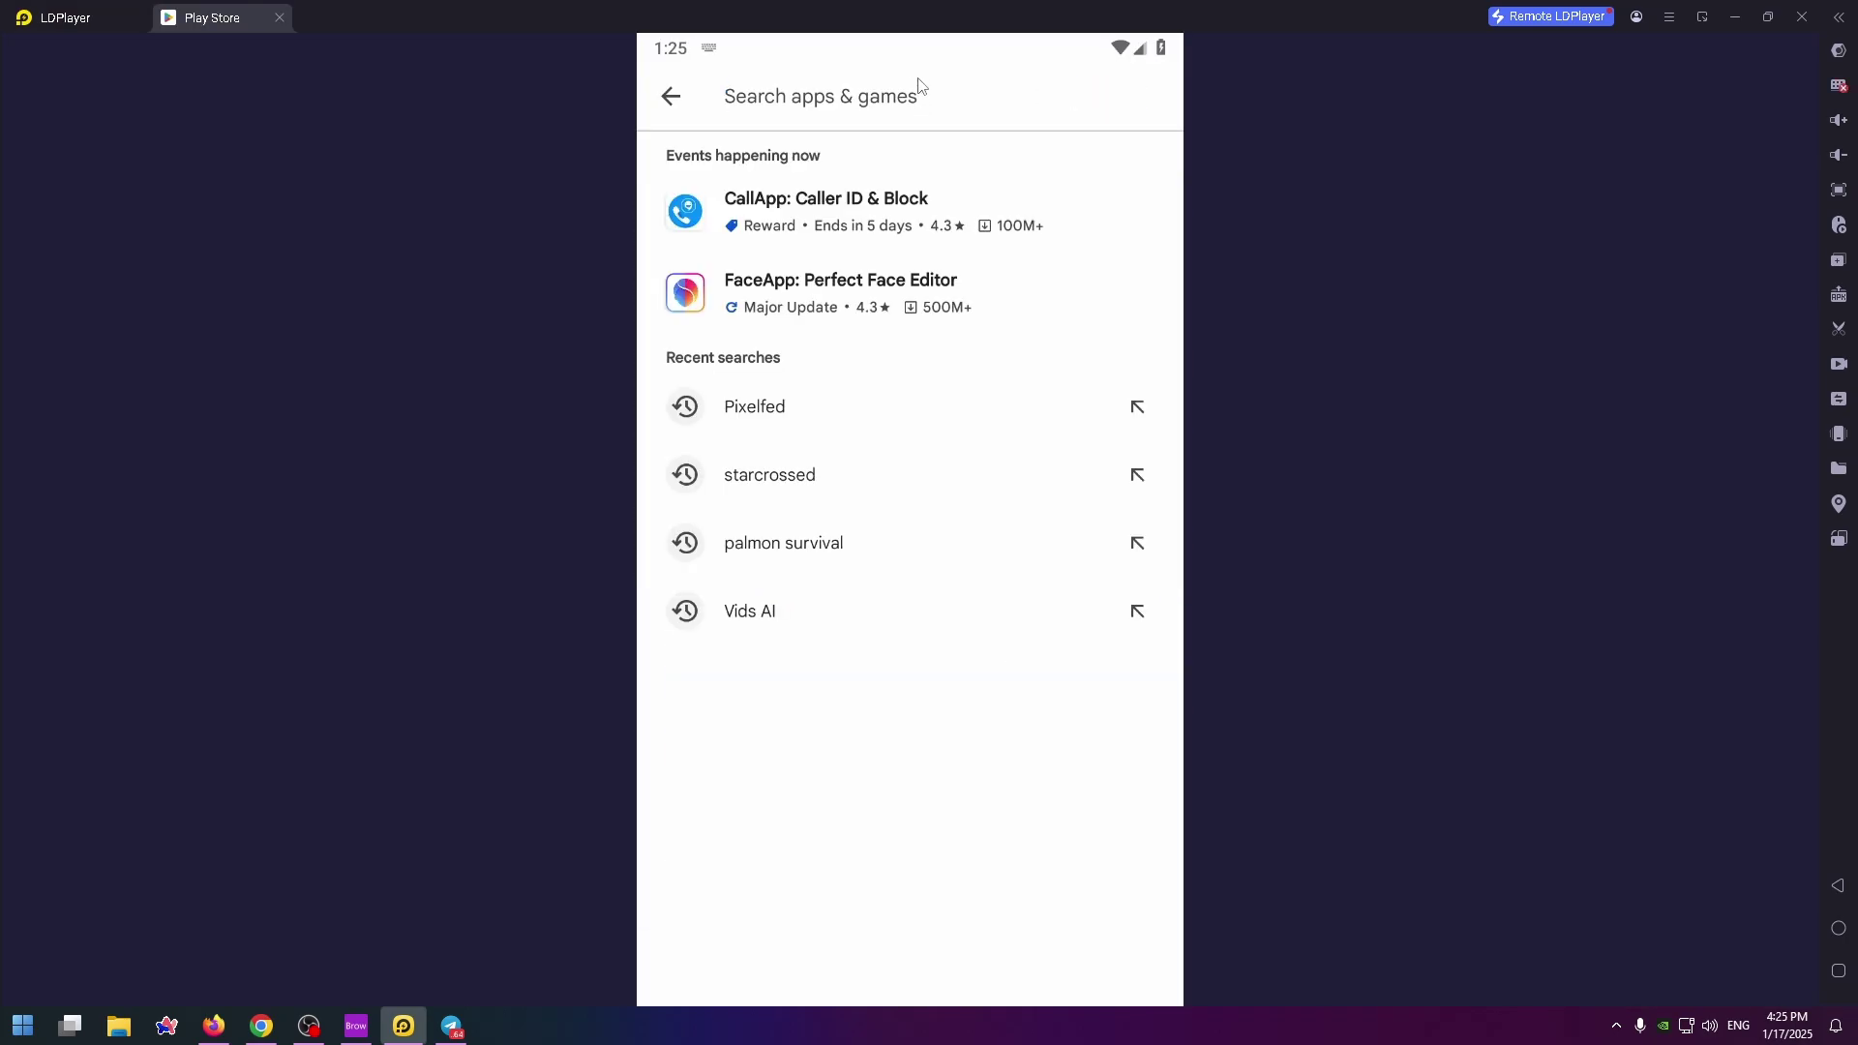
left_click(817, 397)
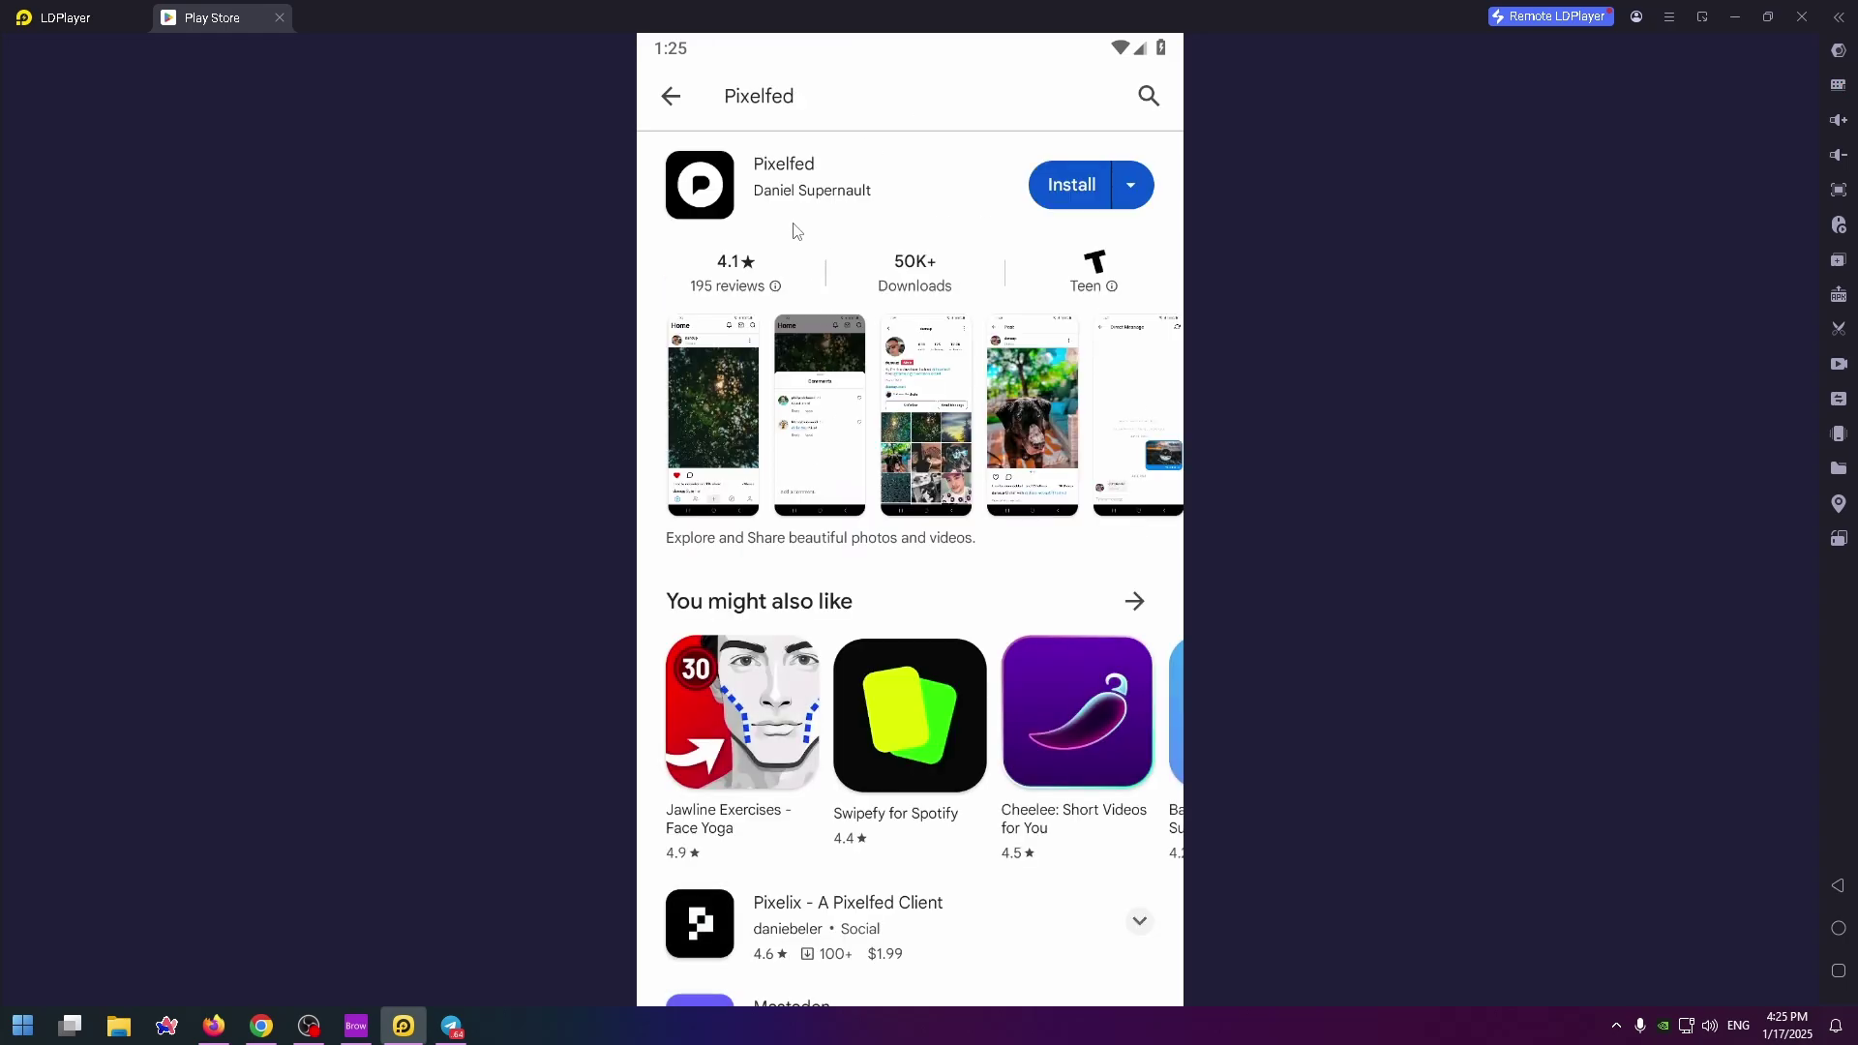
left_click(812, 181)
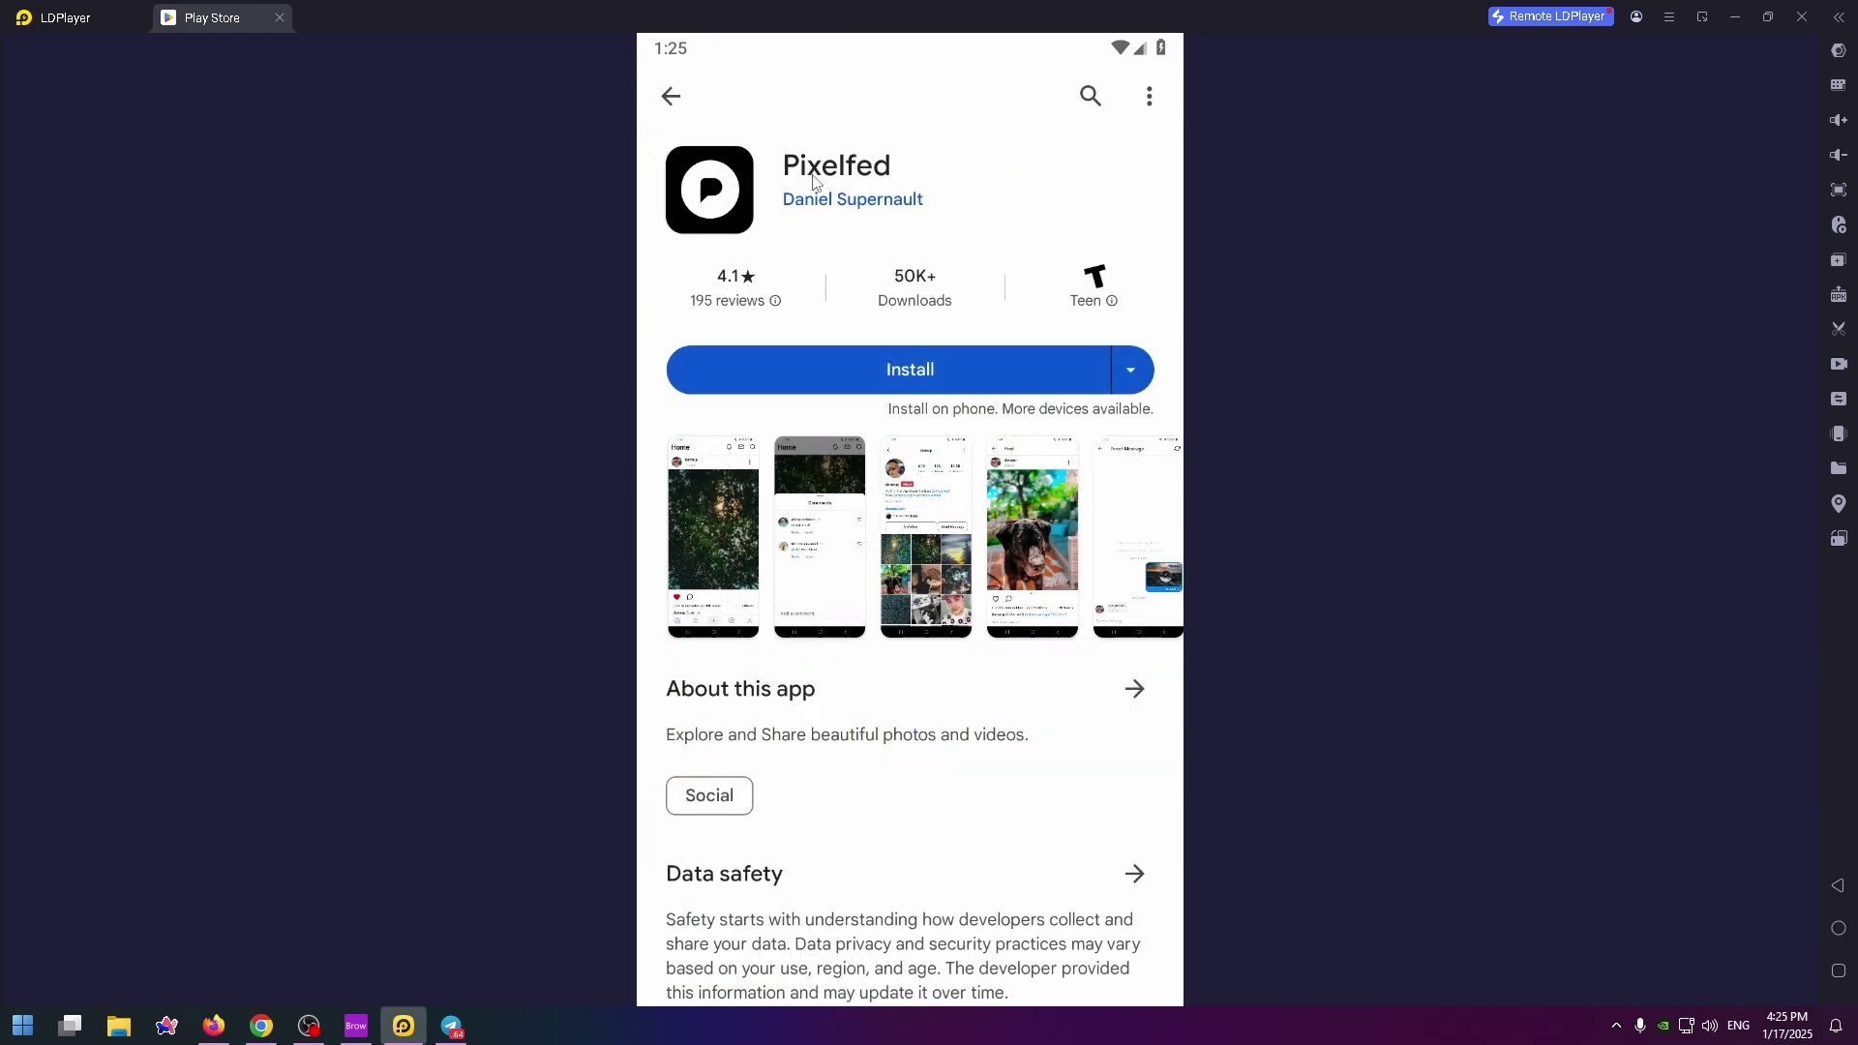
left_click(898, 375)
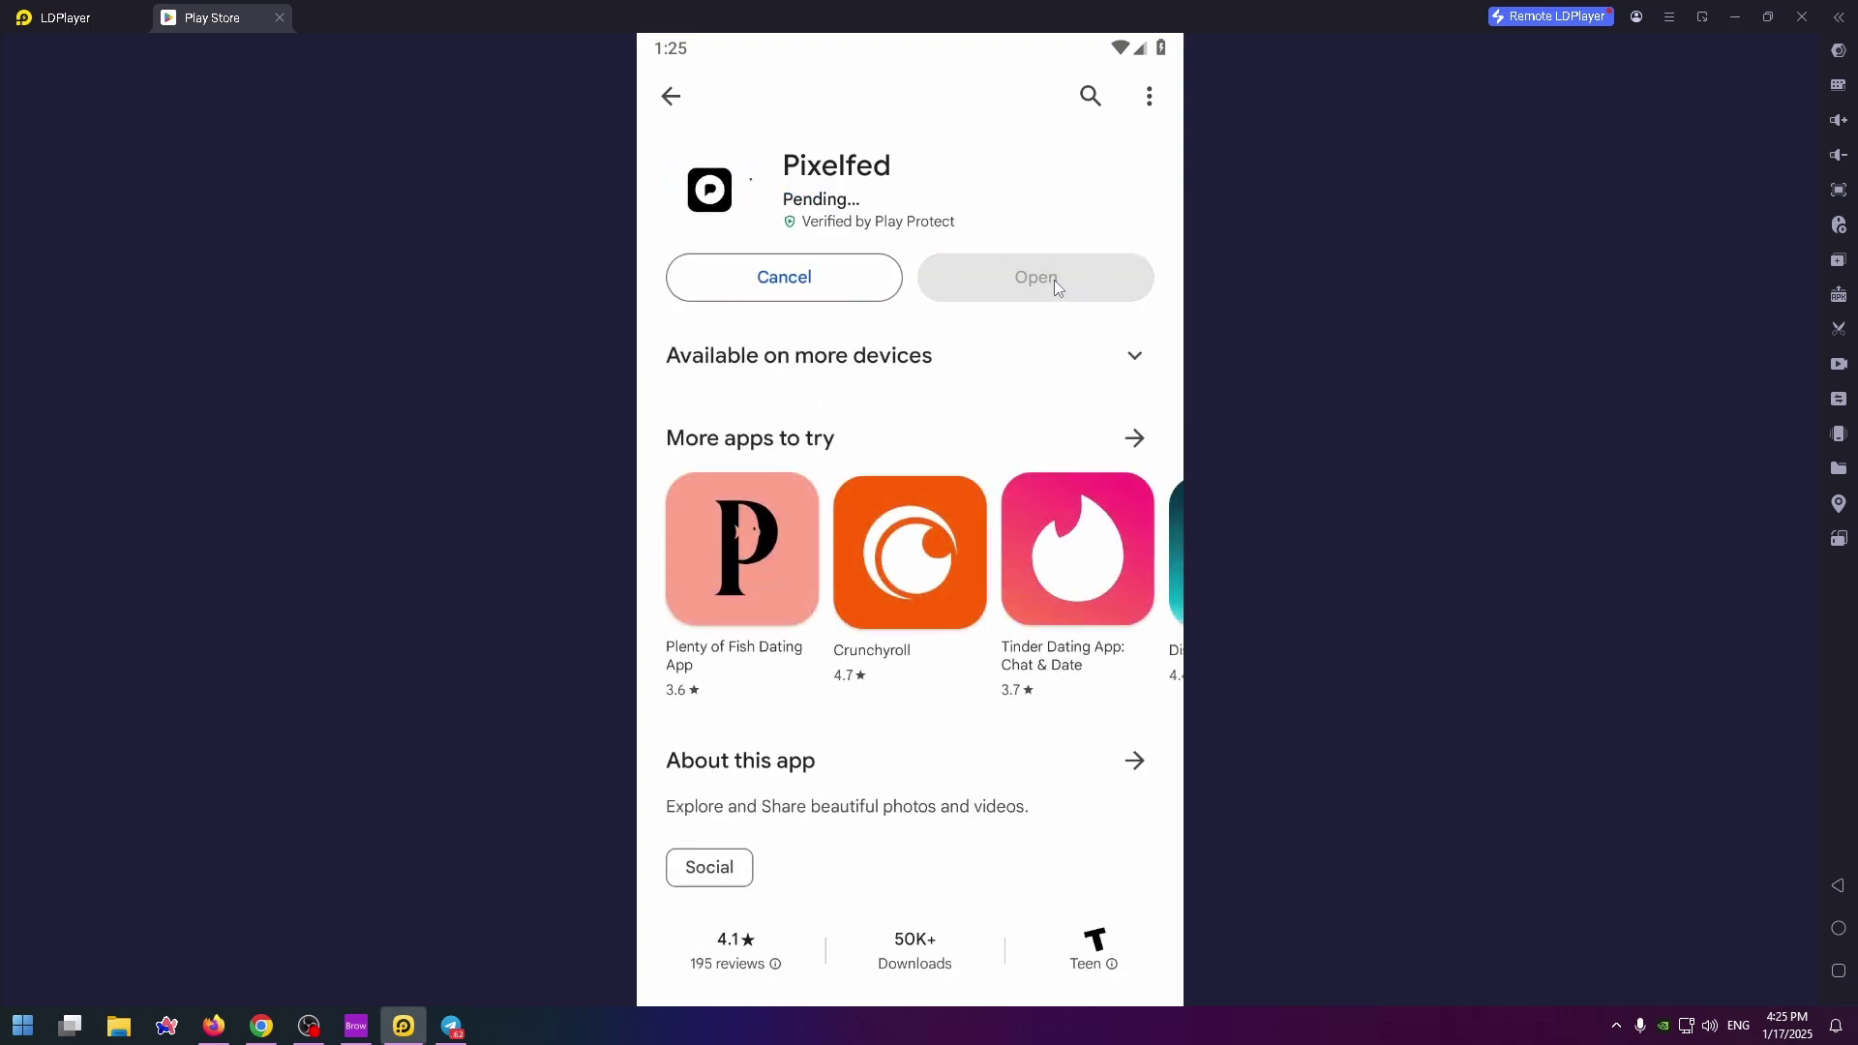
Scroll Pixelfed's details page and view the first preview full-screen.
scroll(1017, 630, "down", 2)
scroll(1018, 631, "down", 5)
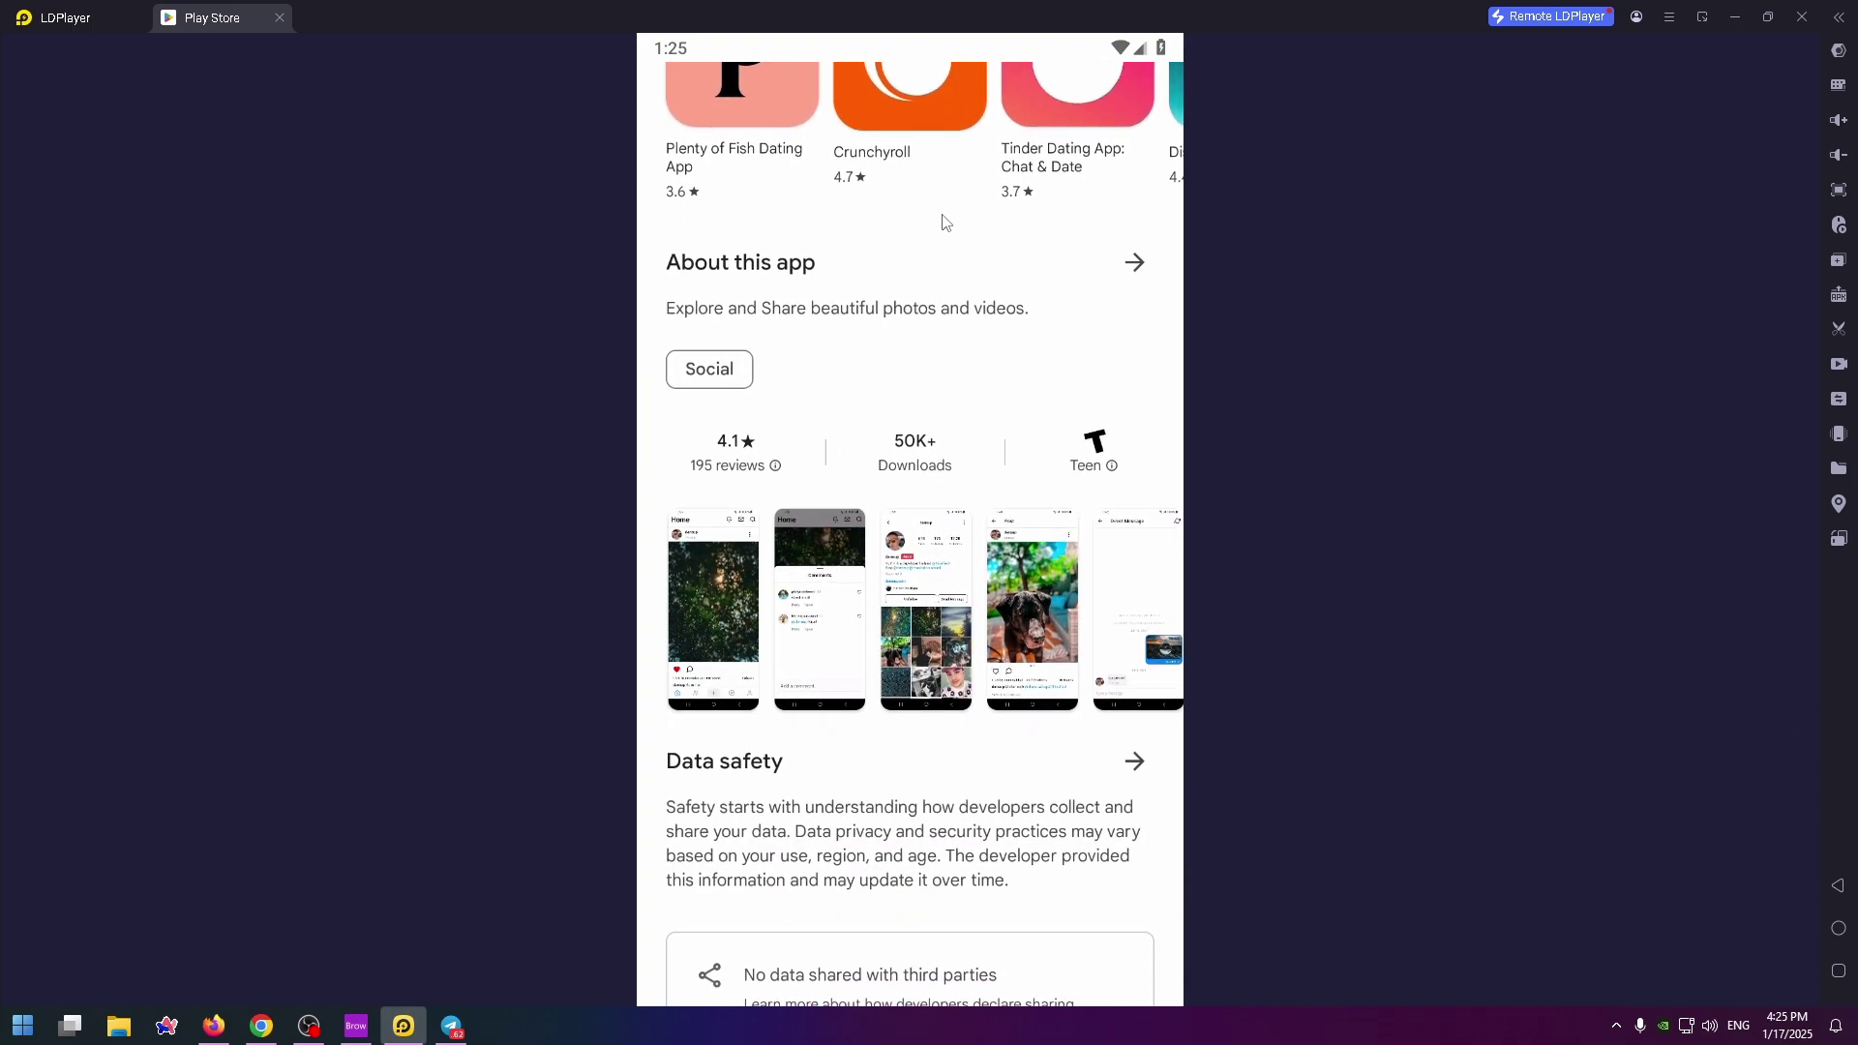
left_click(698, 608)
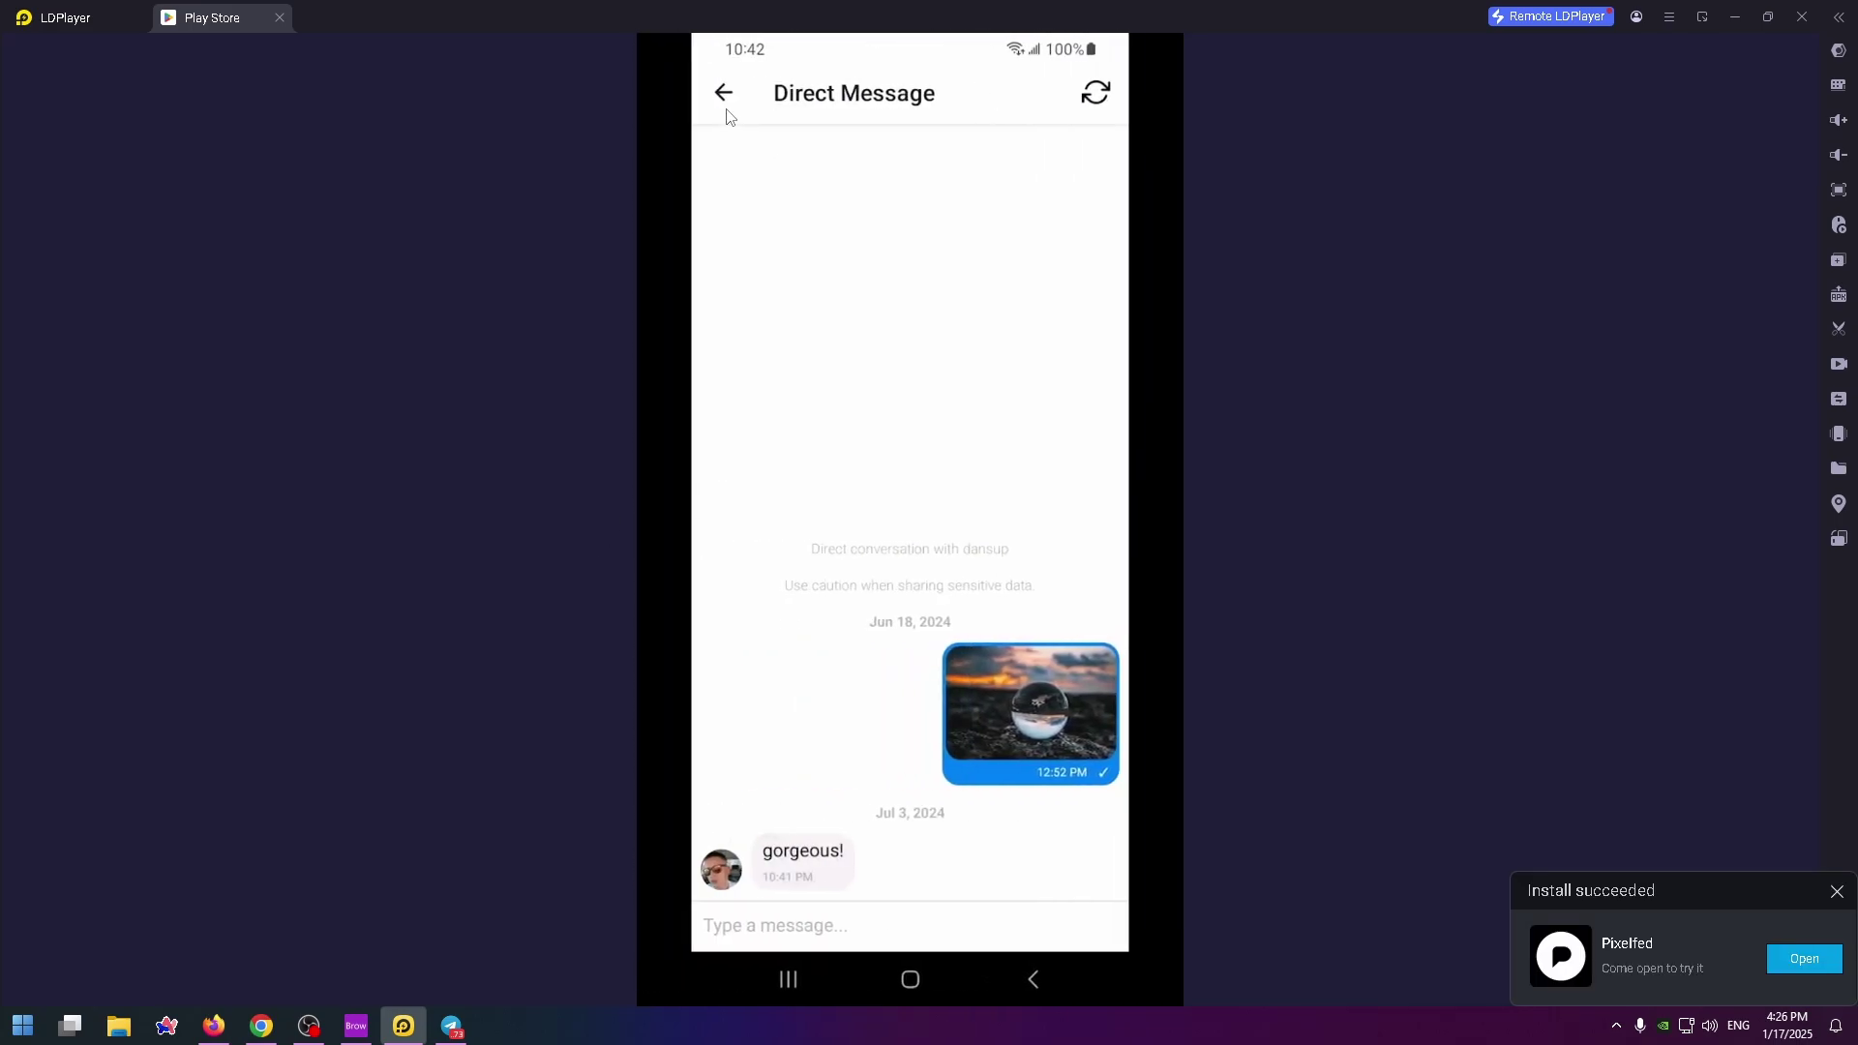
Close the preview, launch Pixelfed, and browse its Select your server list.
left_click(727, 116)
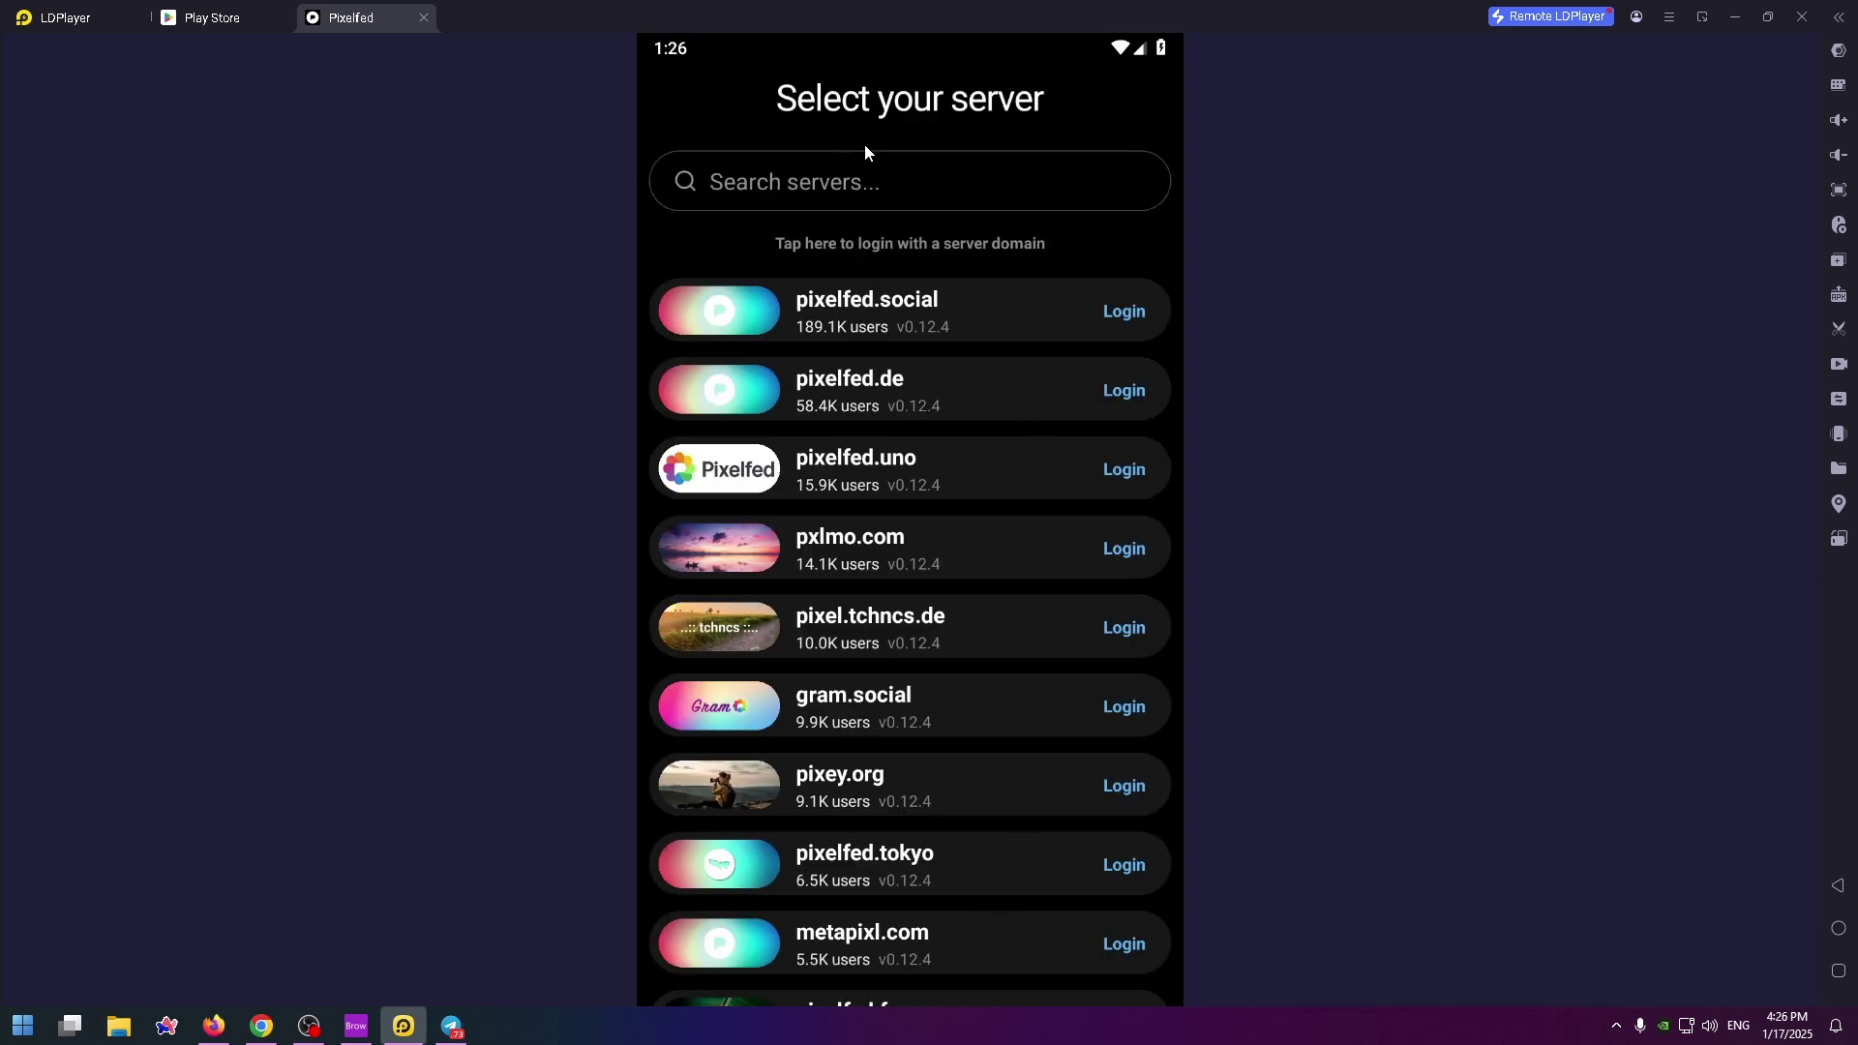
scroll(908, 717, "down", 10)
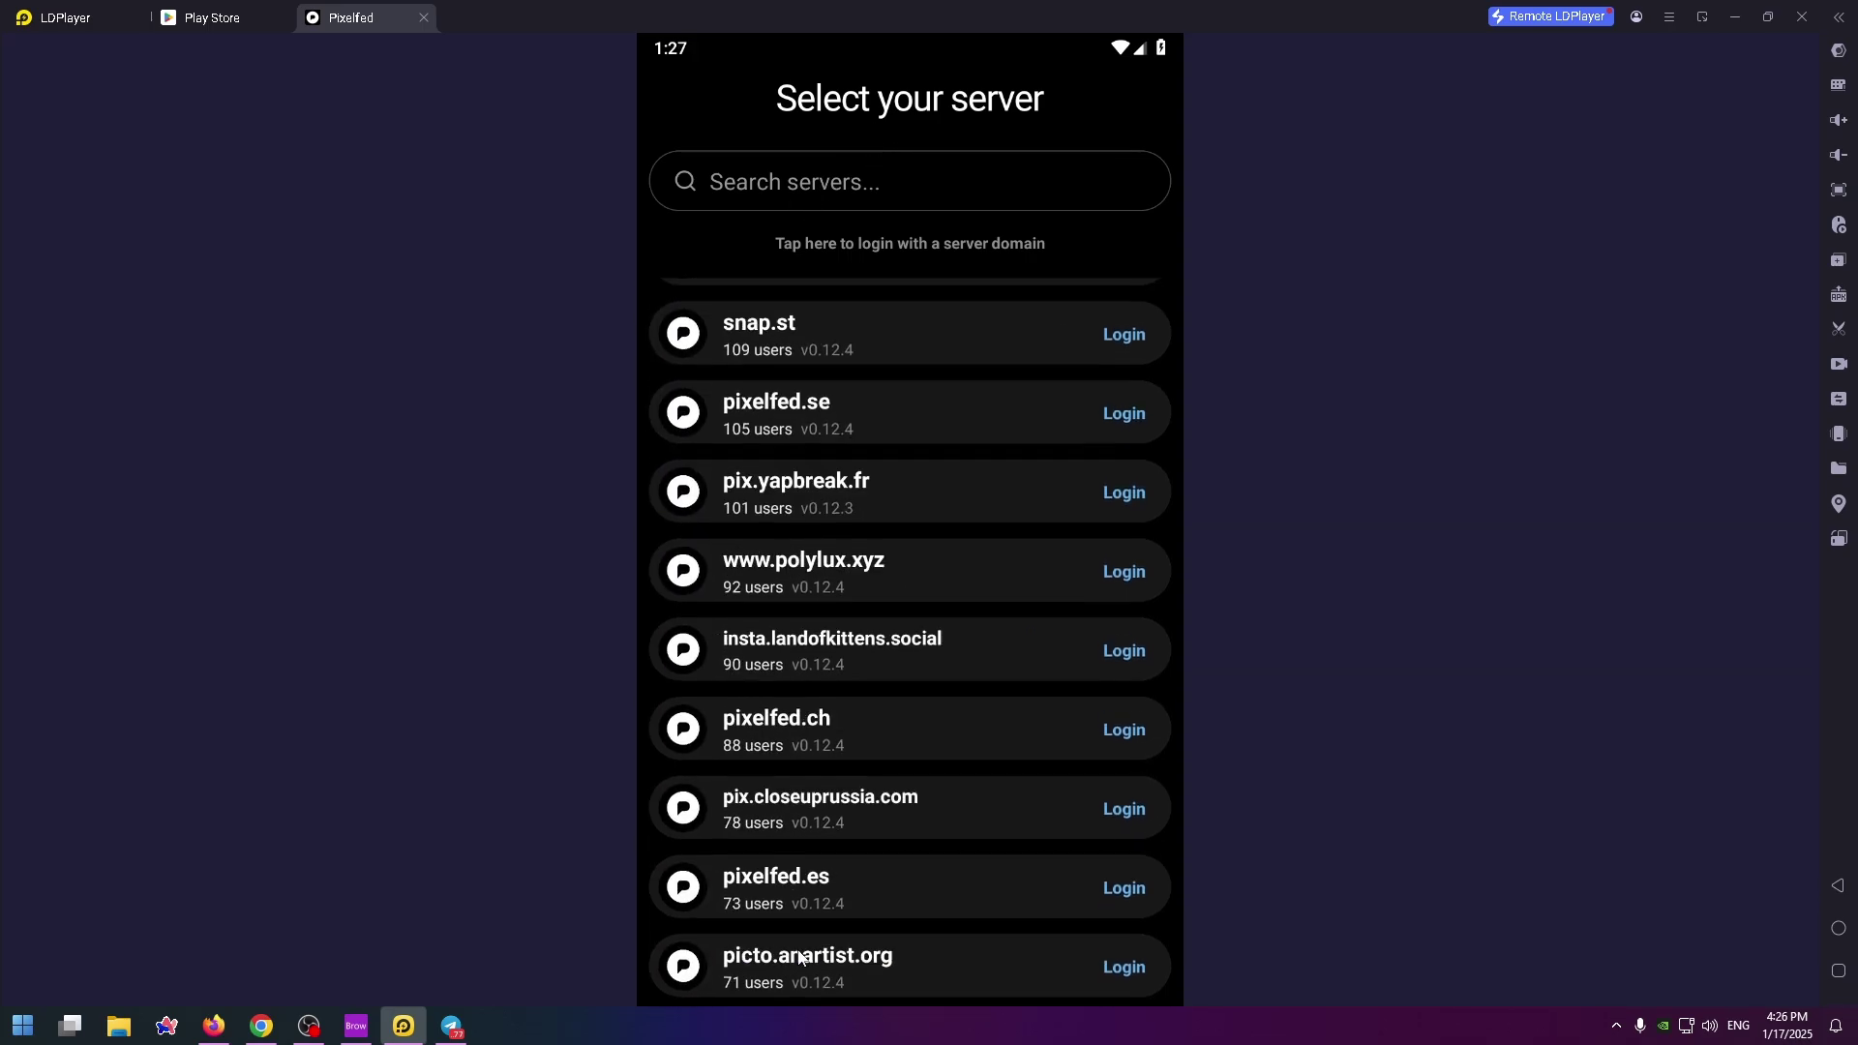
scroll(875, 448, "up", 15)
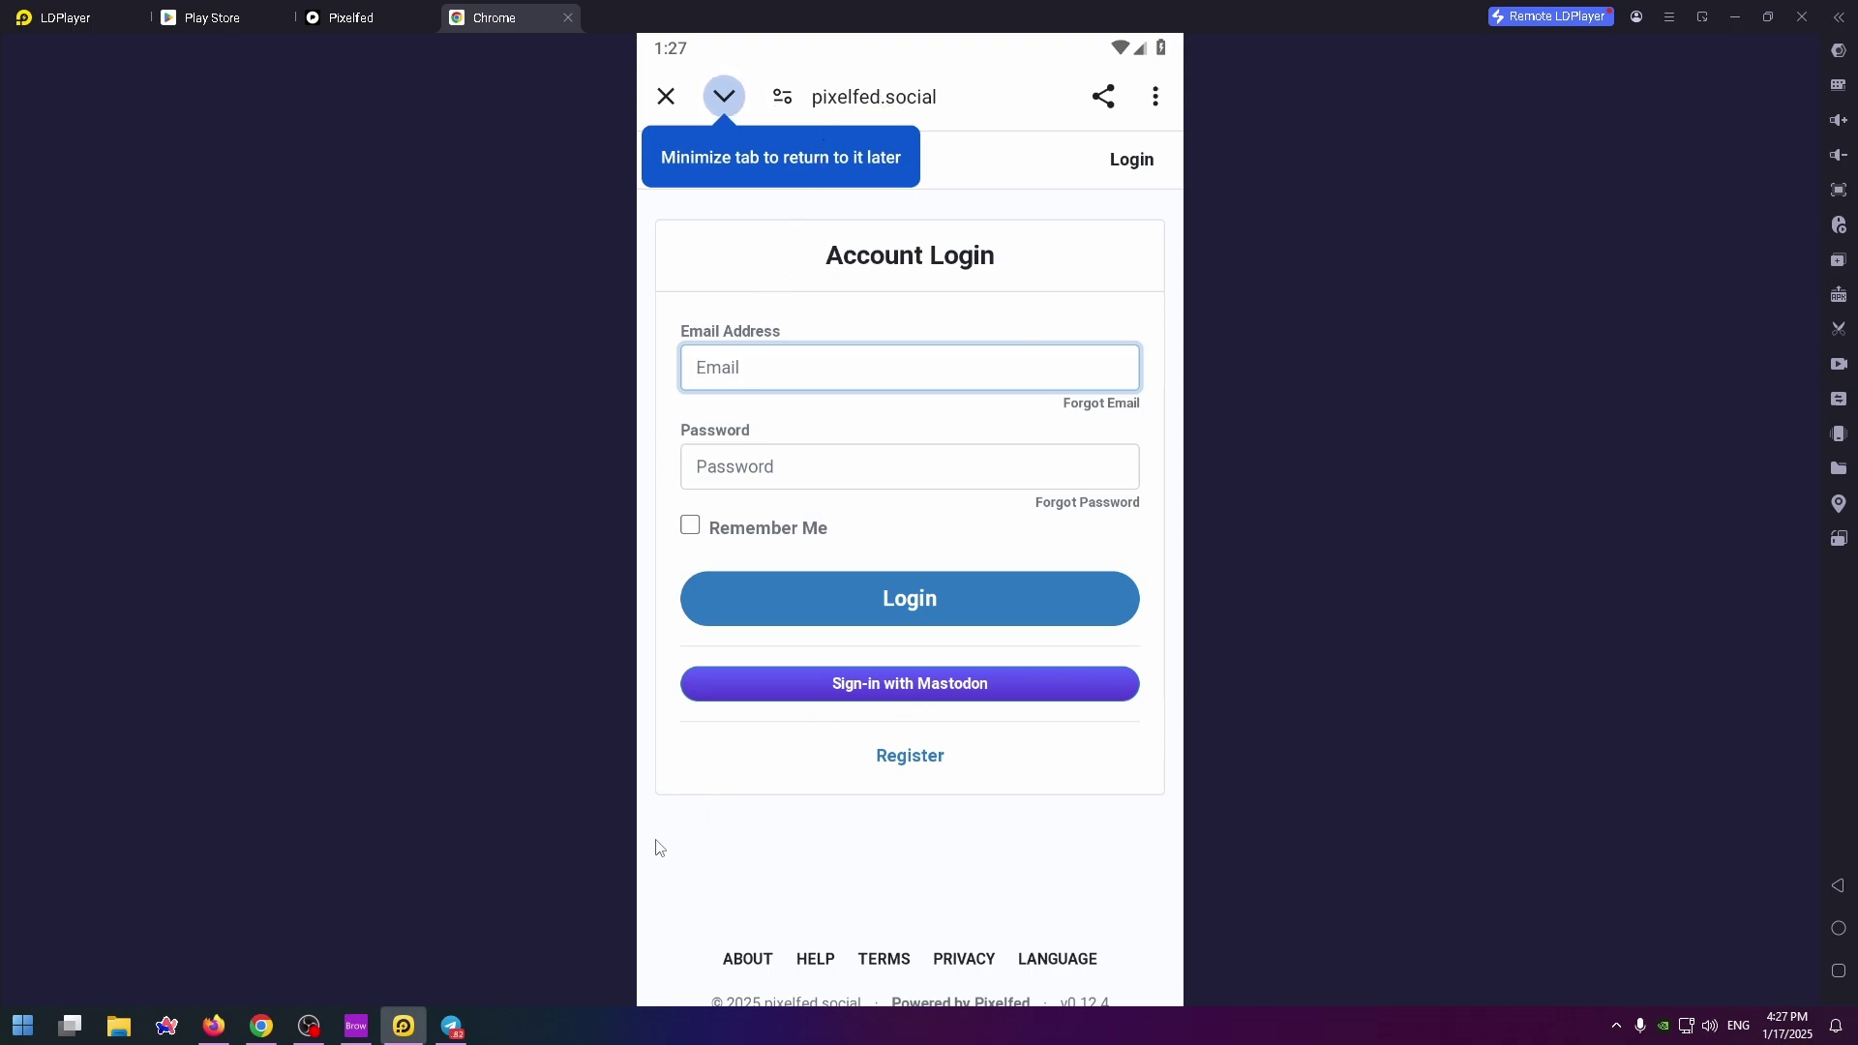
On pixelfed.social's Register form, fill in name, email, password and repeated password.
left_click(909, 755)
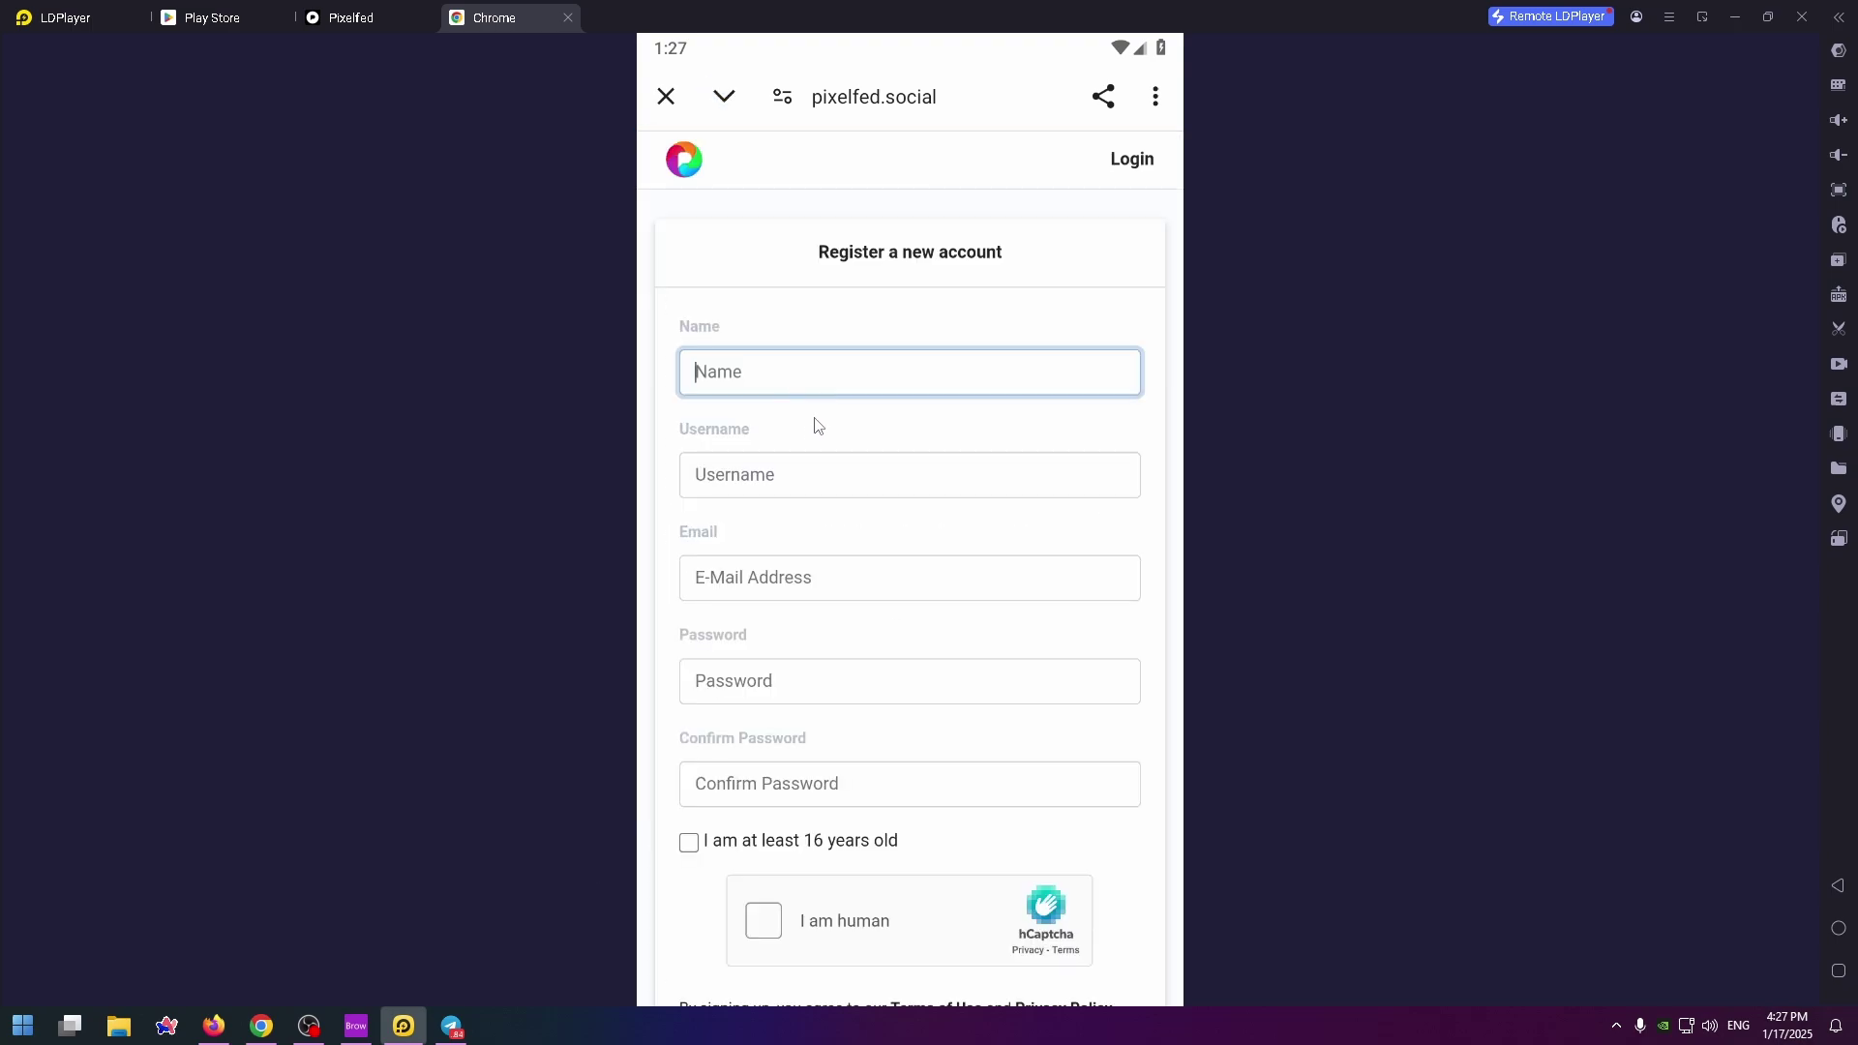
scroll(832, 407, "down", 2)
scroll(861, 348, "up", 1)
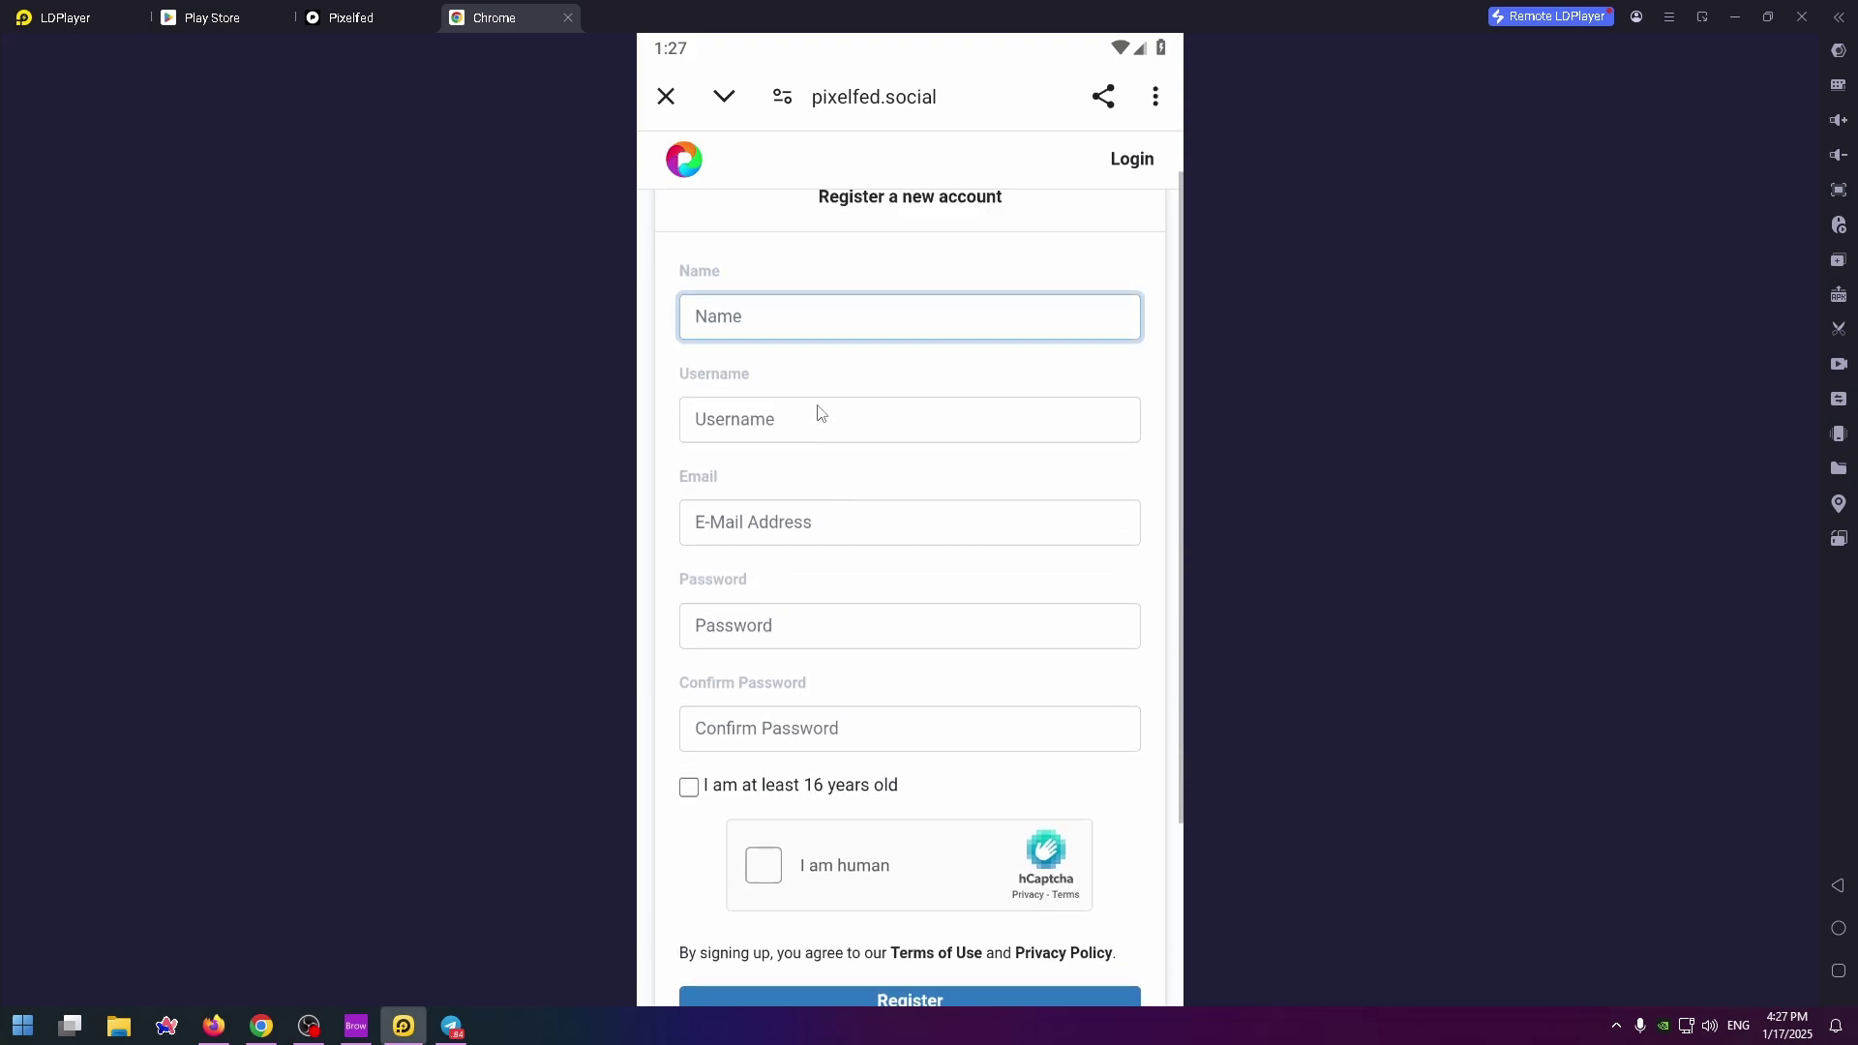
left_click(787, 322)
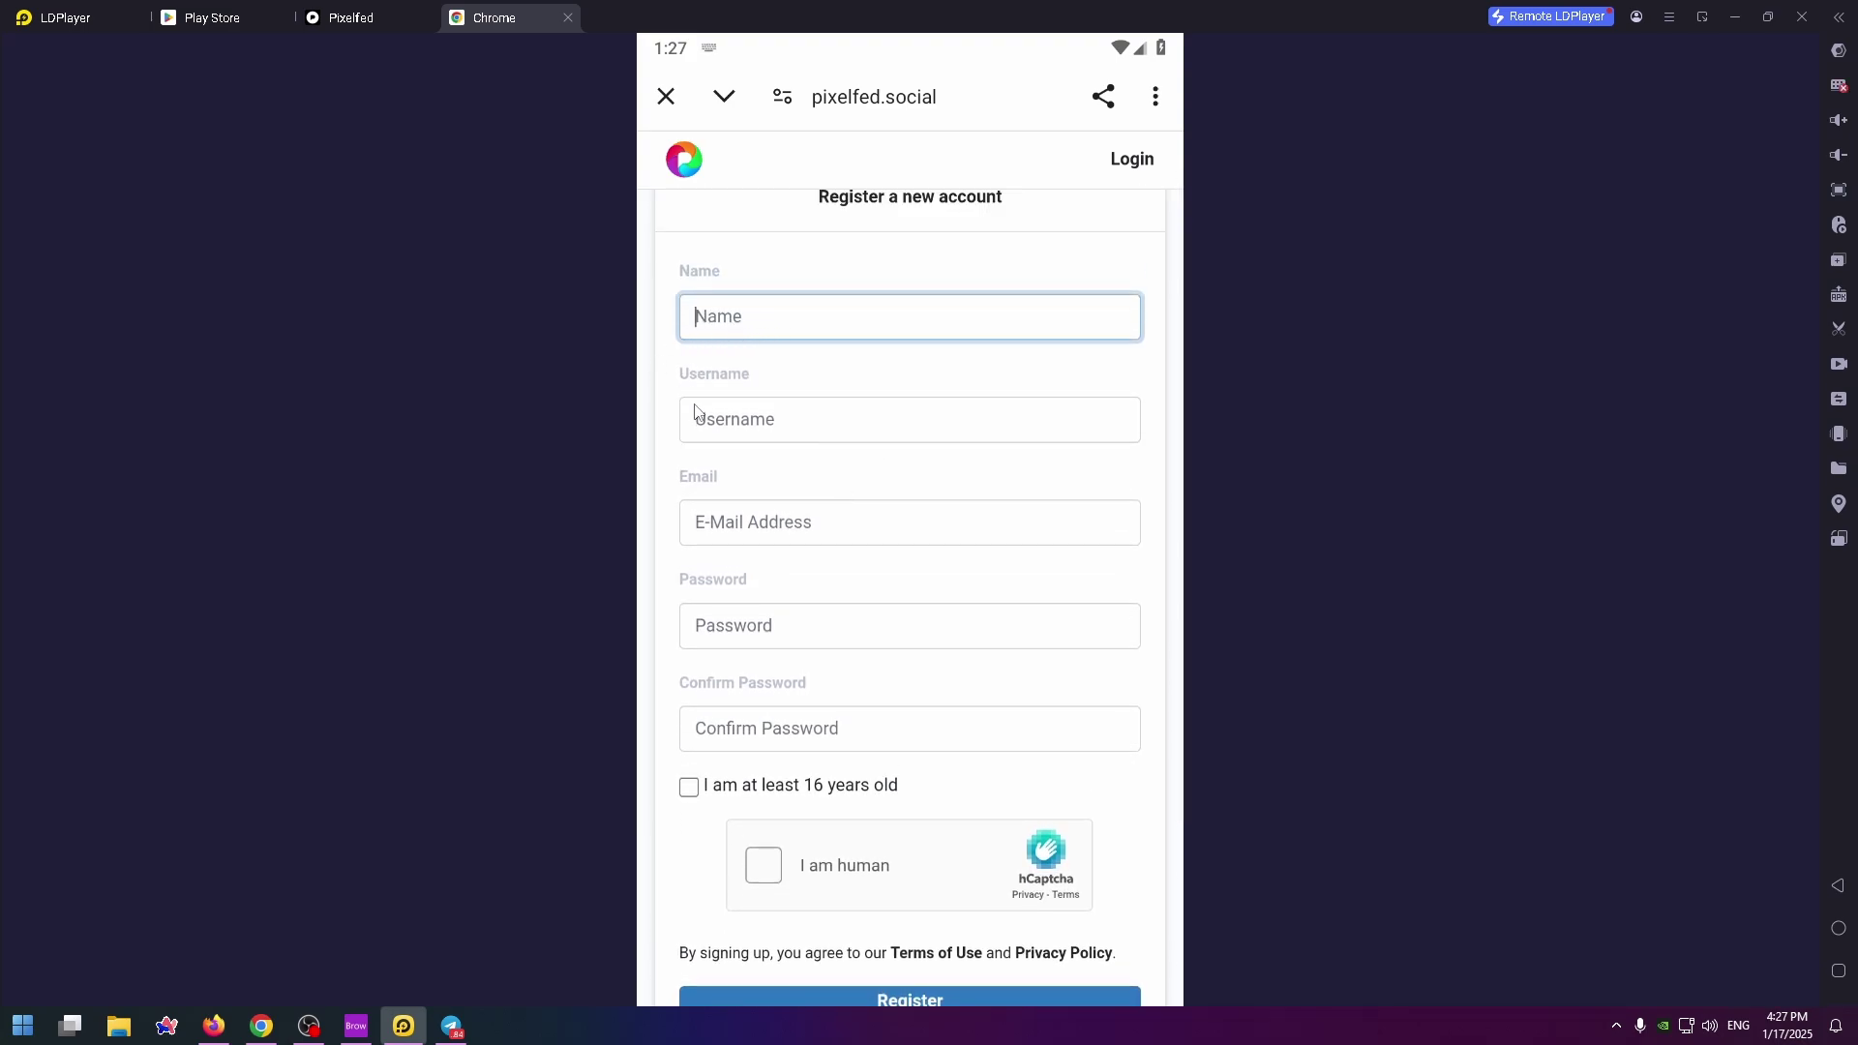
left_click(714, 524)
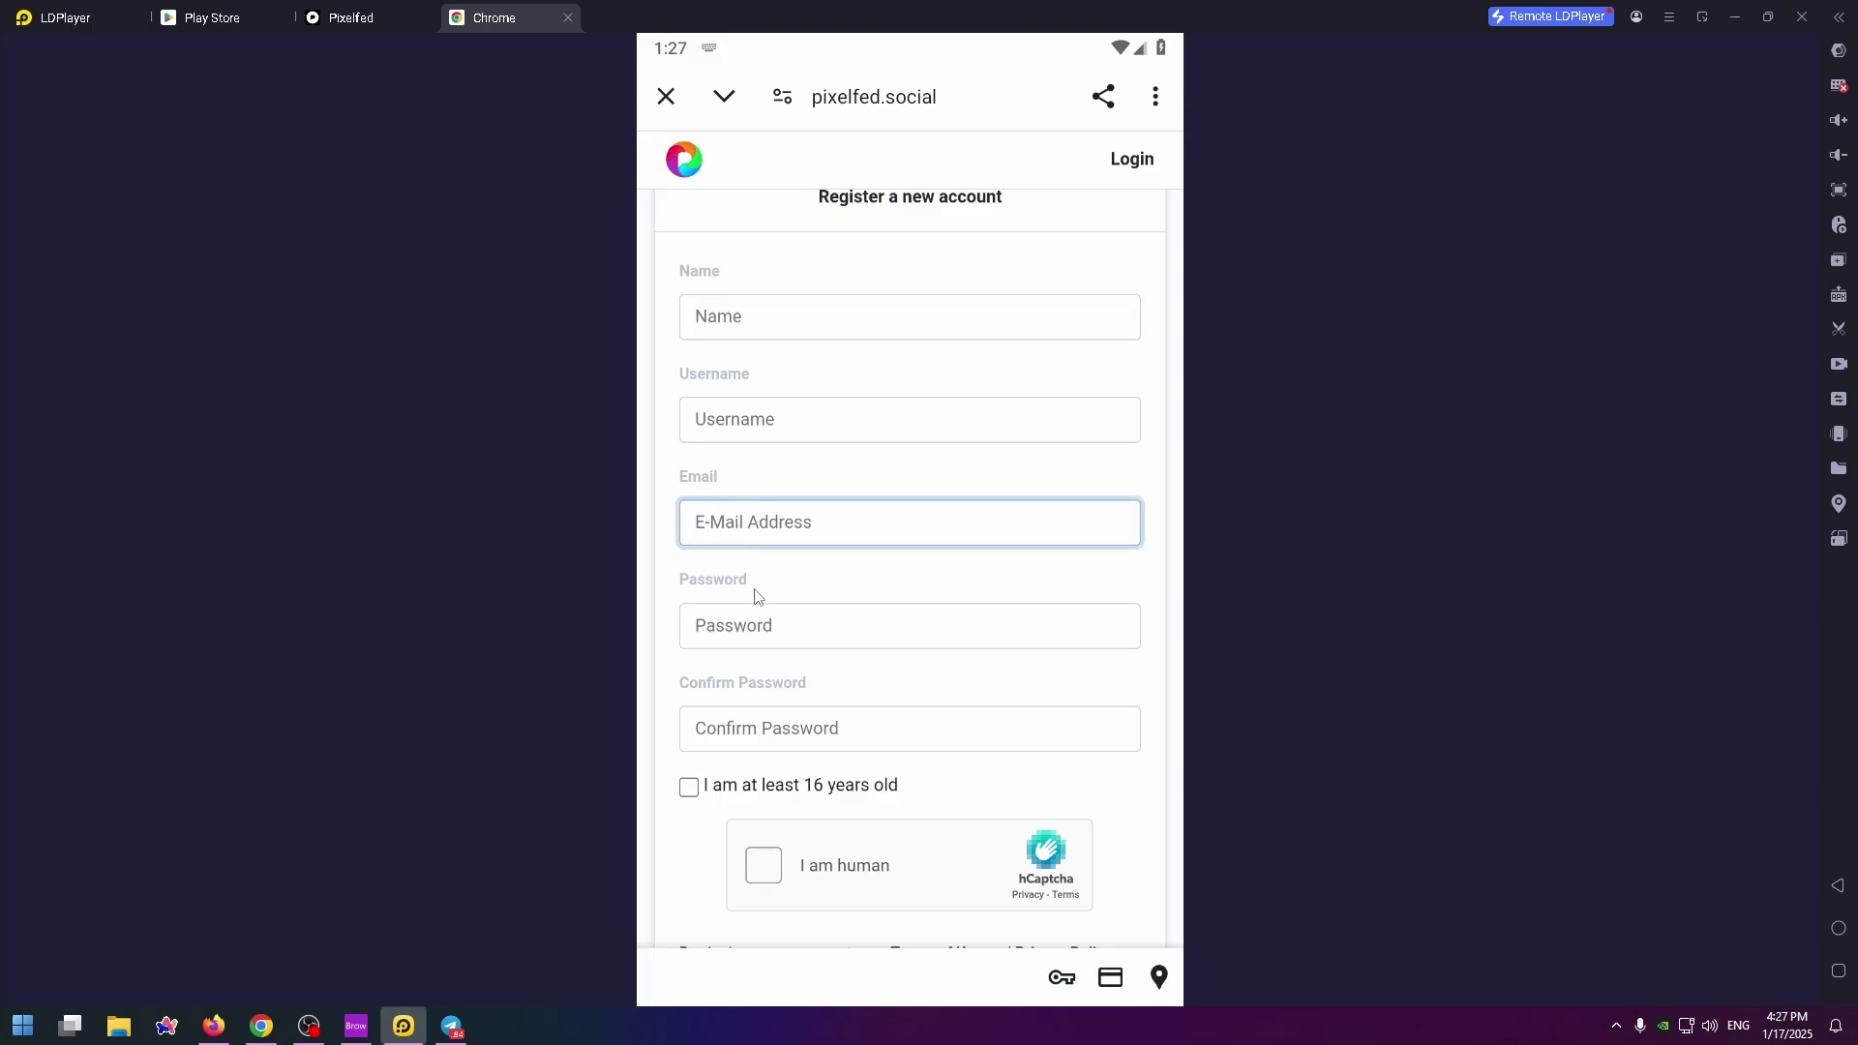
left_click(743, 638)
left_click(761, 738)
Confirm being at least 16, pass the hCaptcha check, and submit the registration.
left_click(690, 787)
scroll(712, 726, "down", 1)
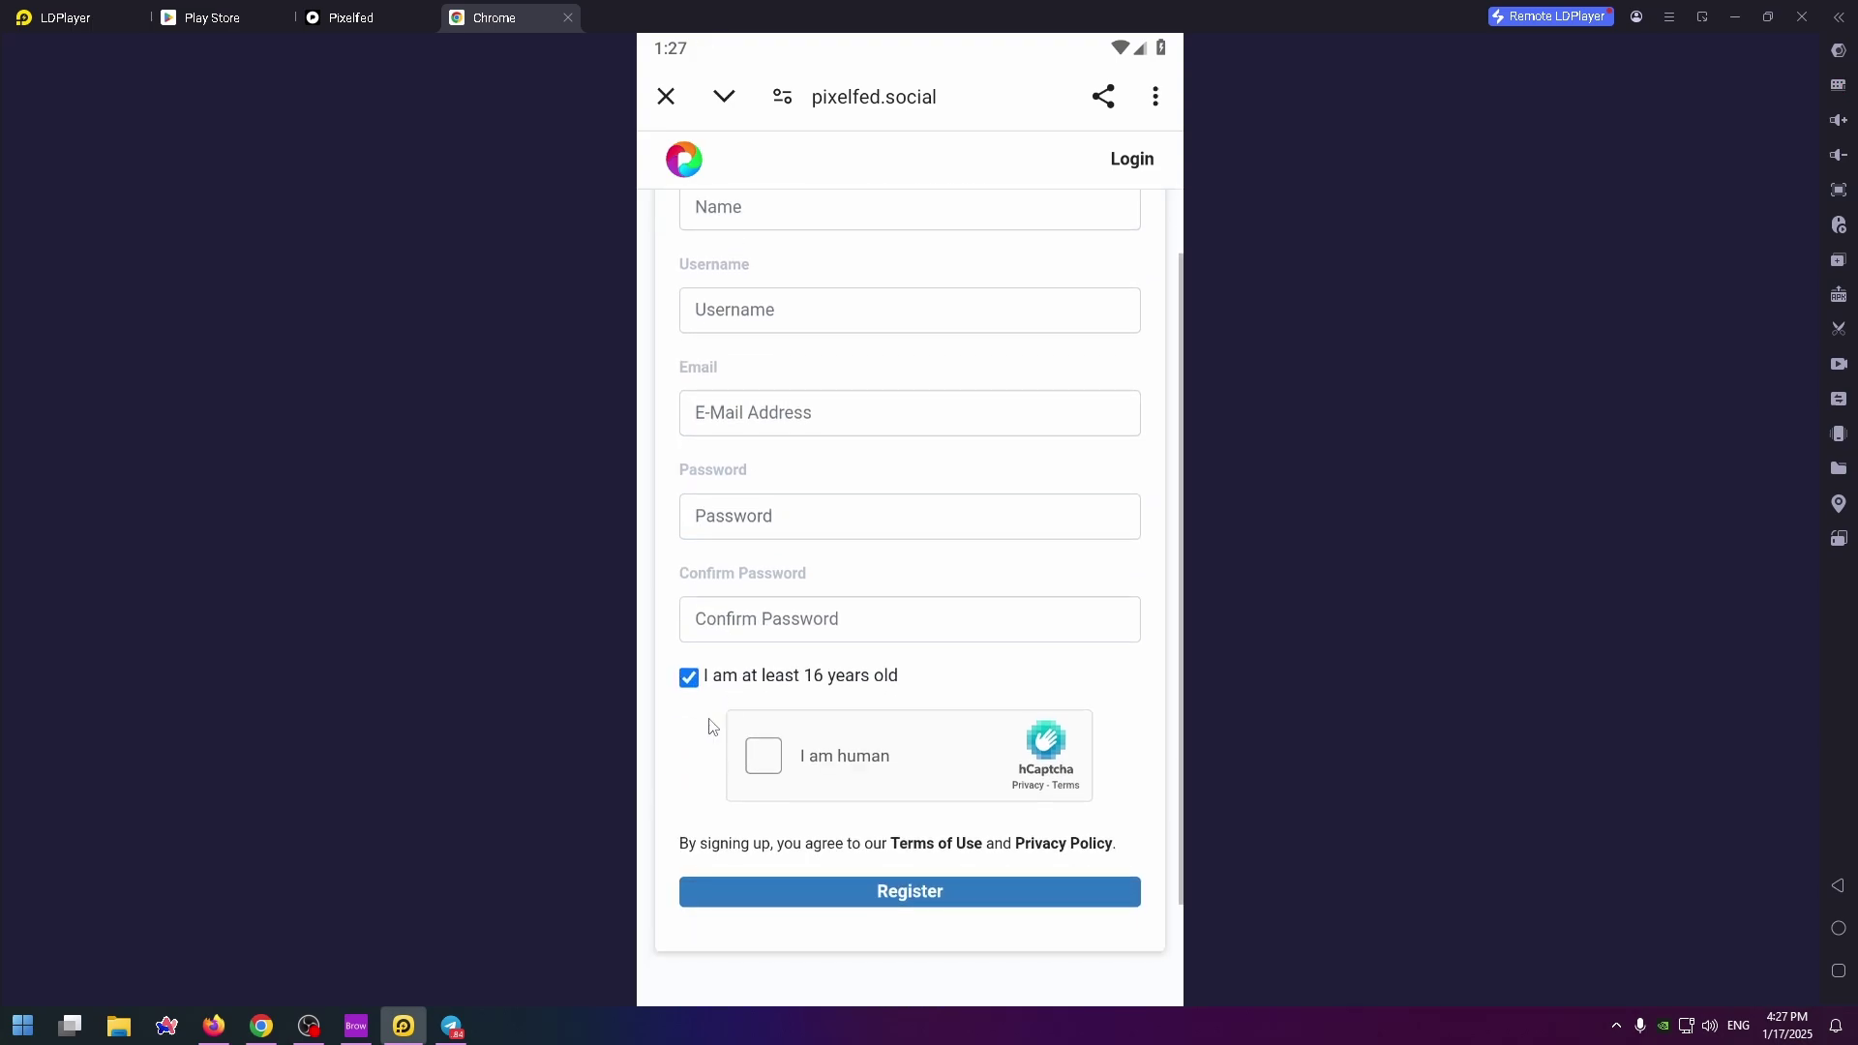
left_click(763, 770)
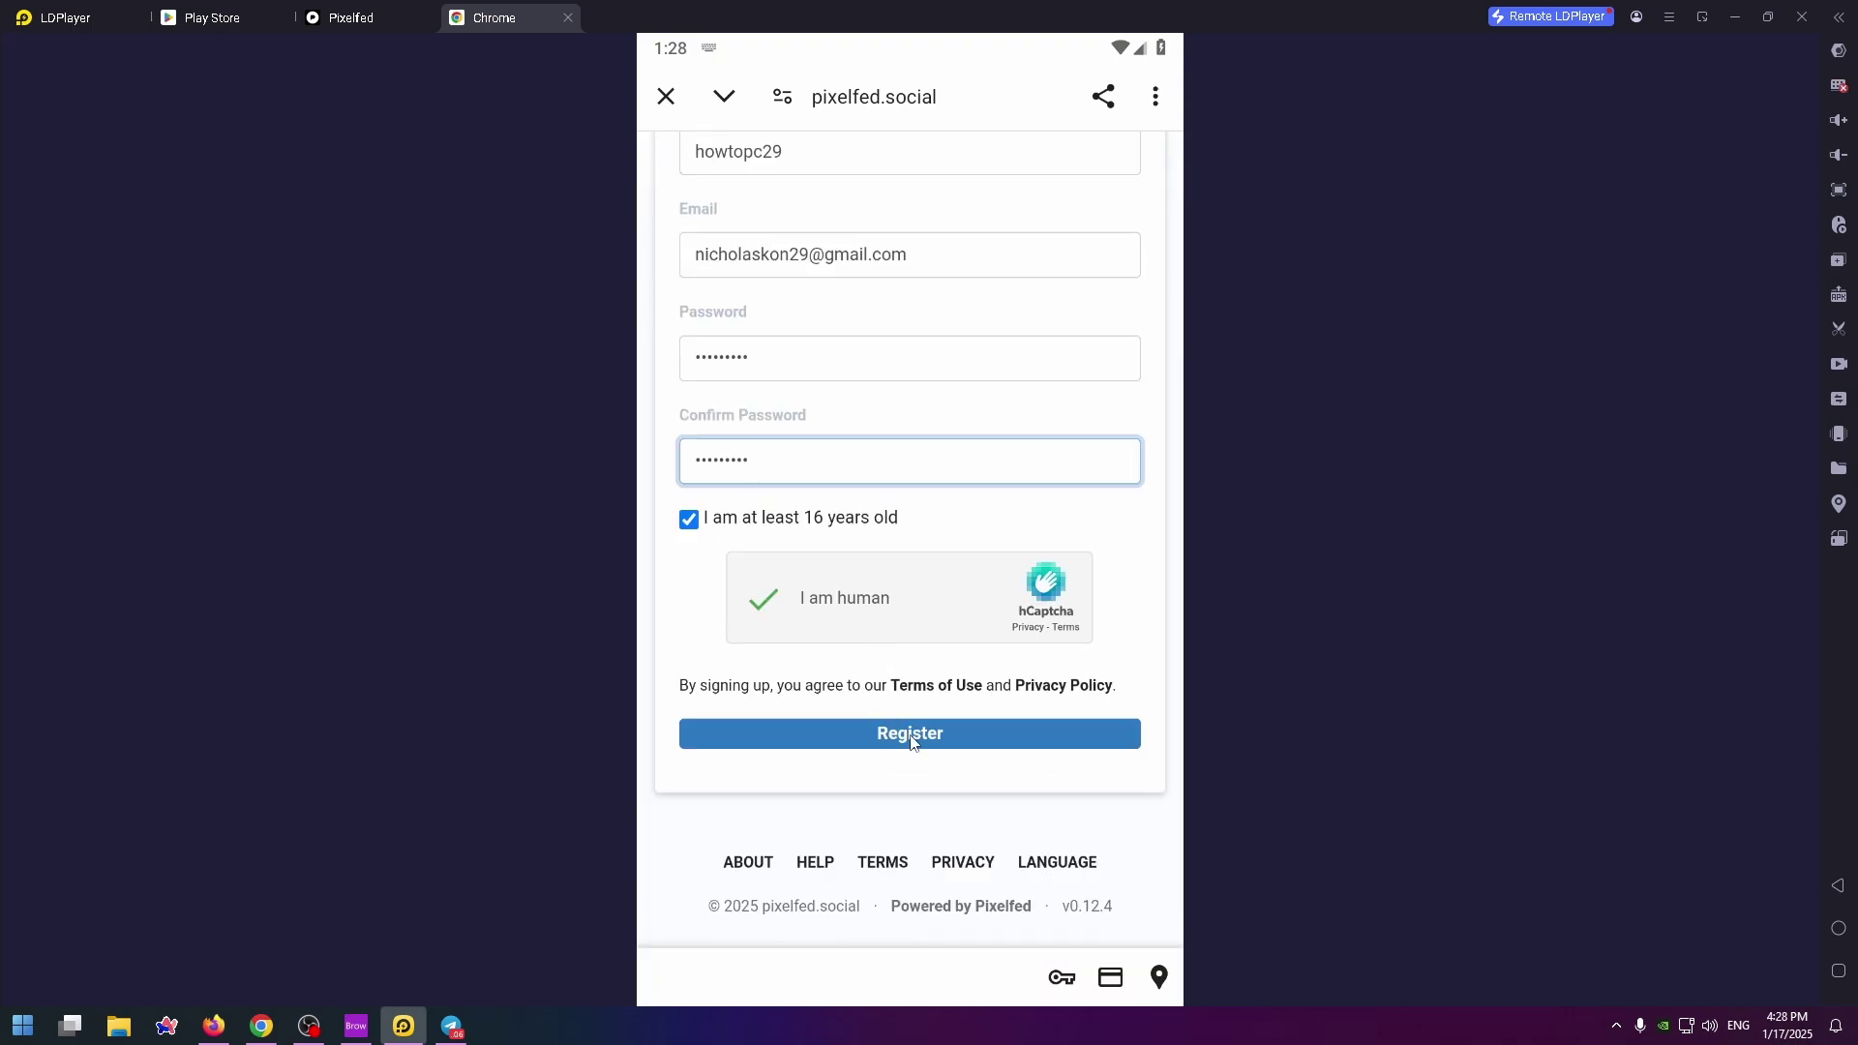
left_click(911, 740)
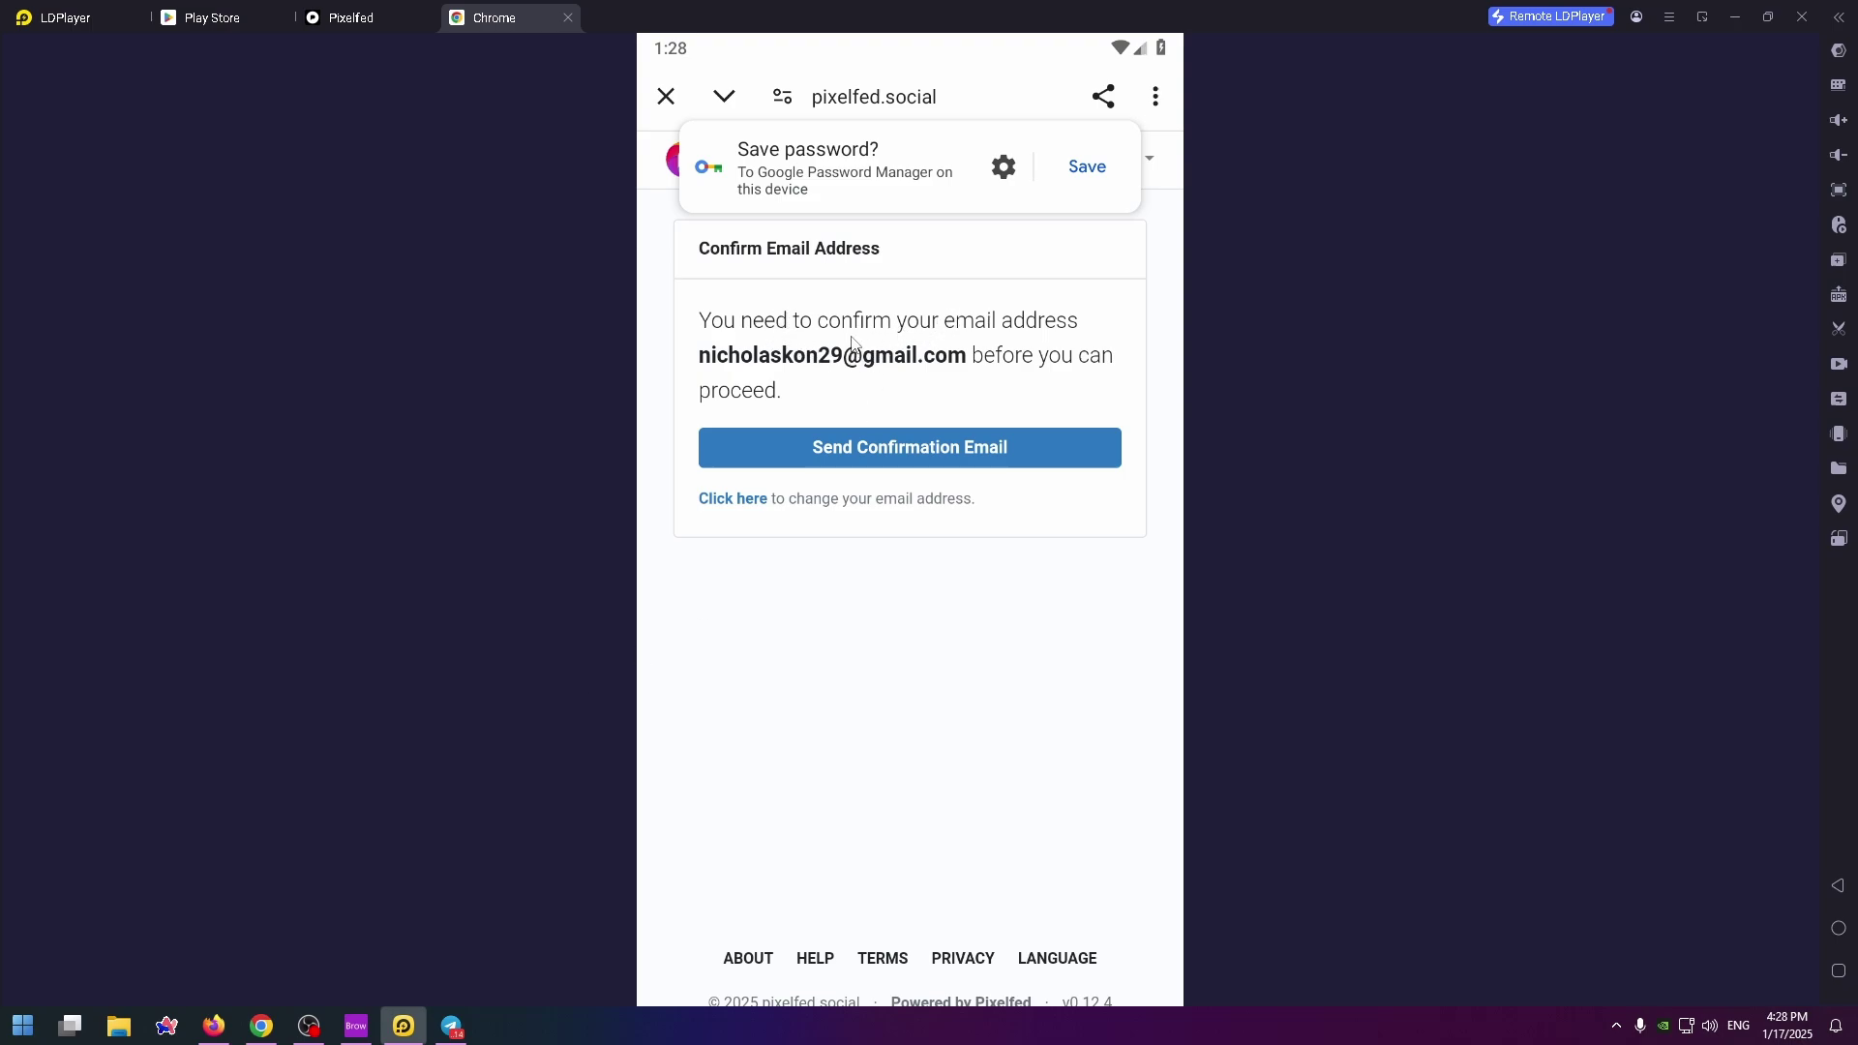
Dismiss the save-password offer, request the confirmation email, and log in with the account password.
left_click_drag(834, 166, 868, 171)
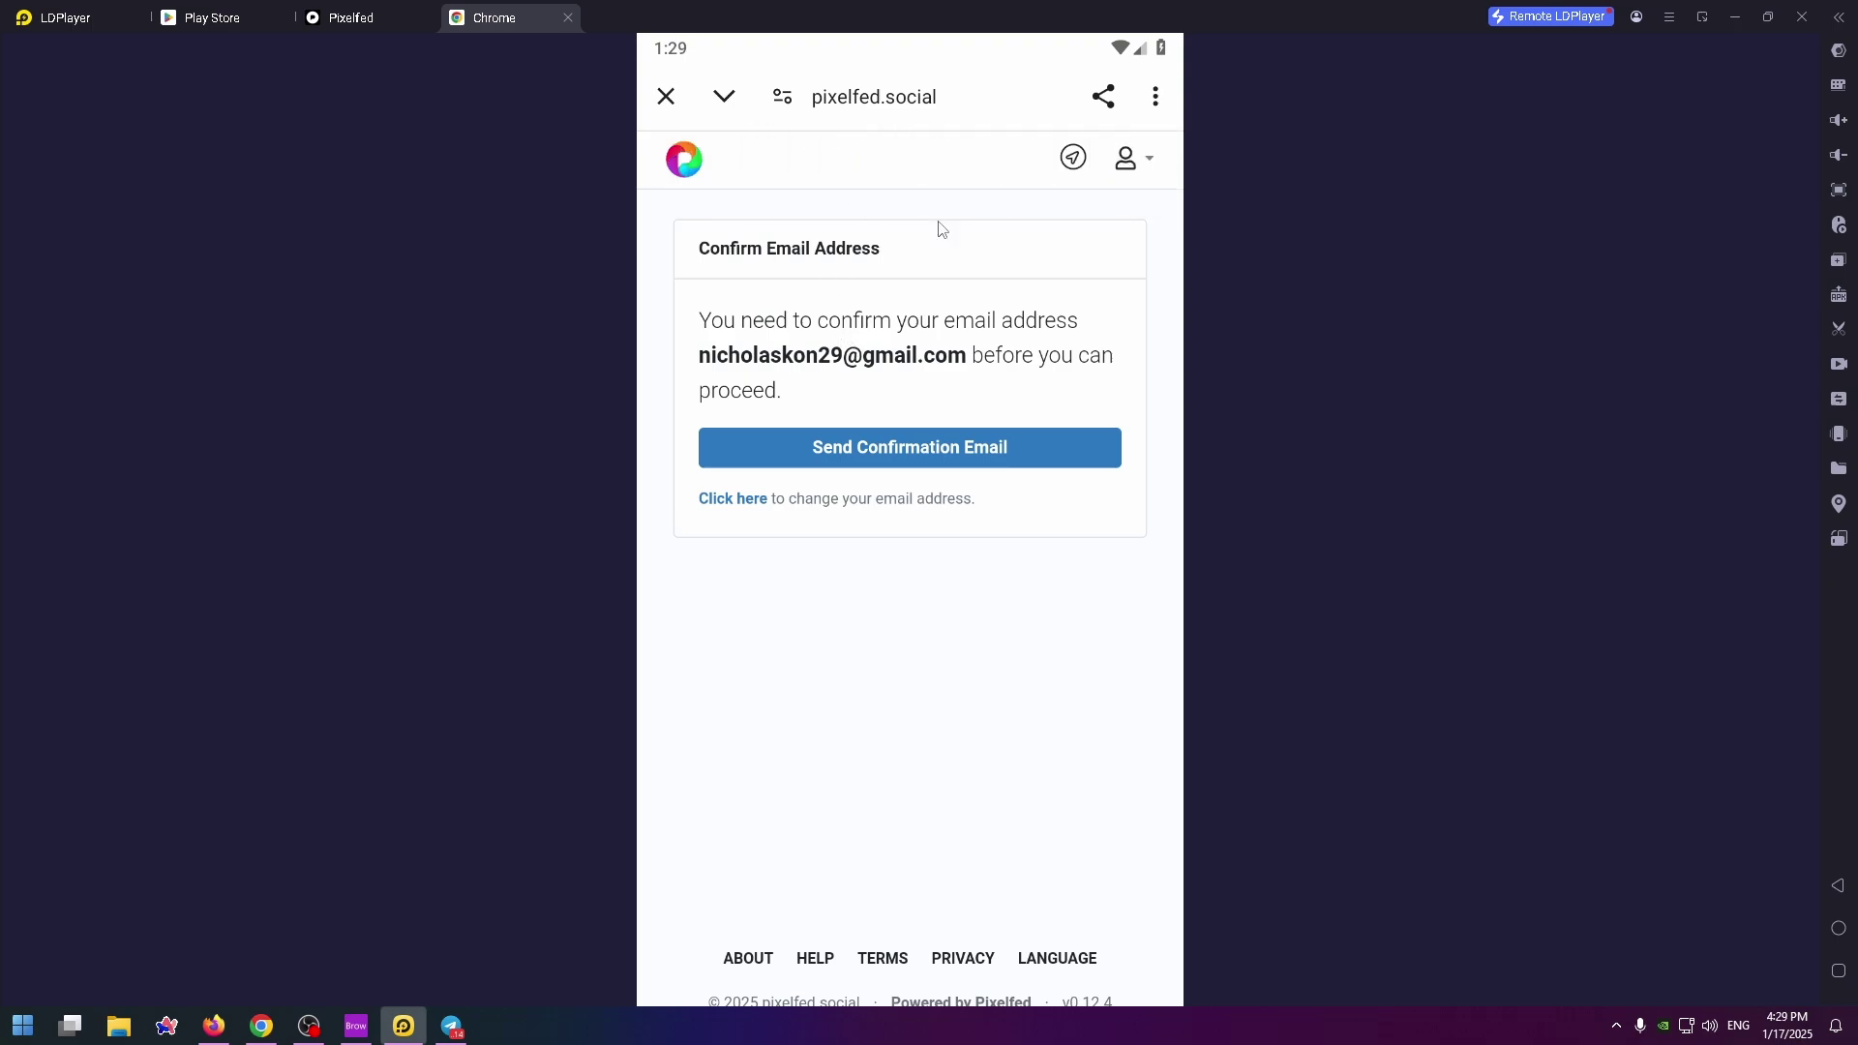
left_click(888, 457)
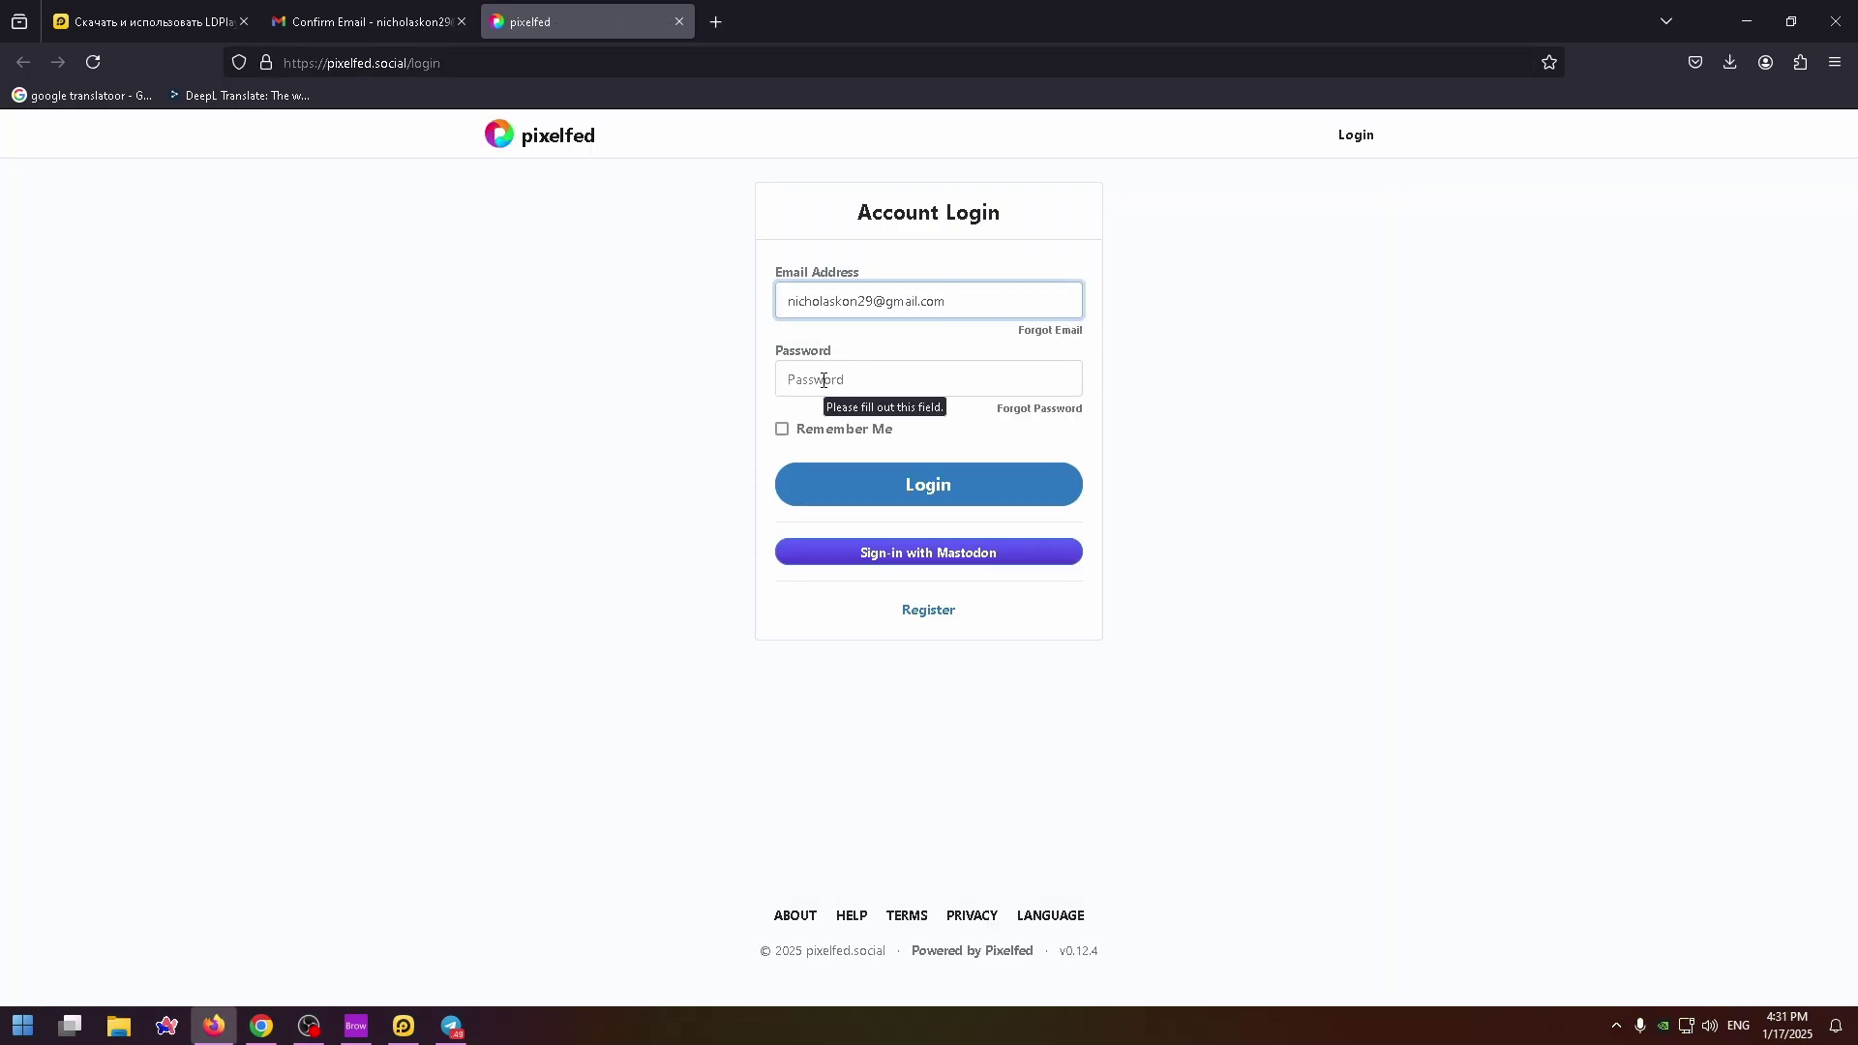
left_click(824, 379)
type("••")
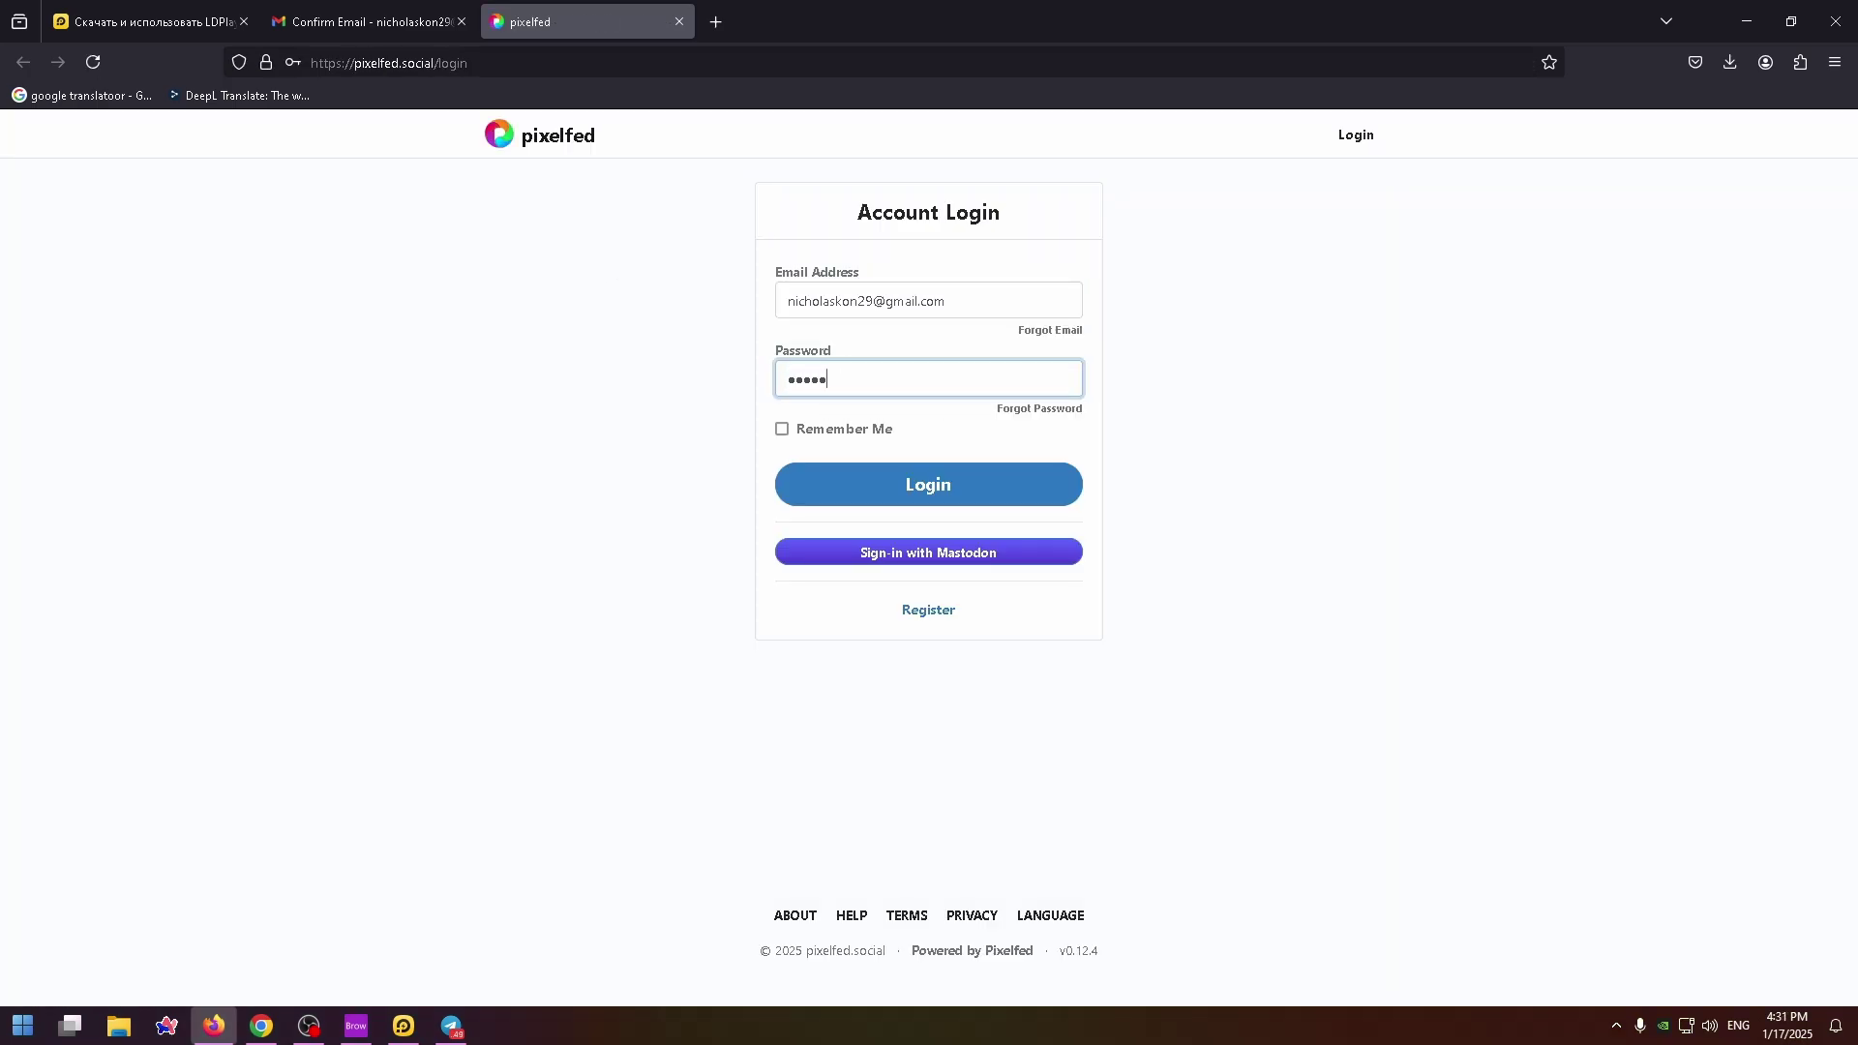
type("••••••••")
left_click(862, 488)
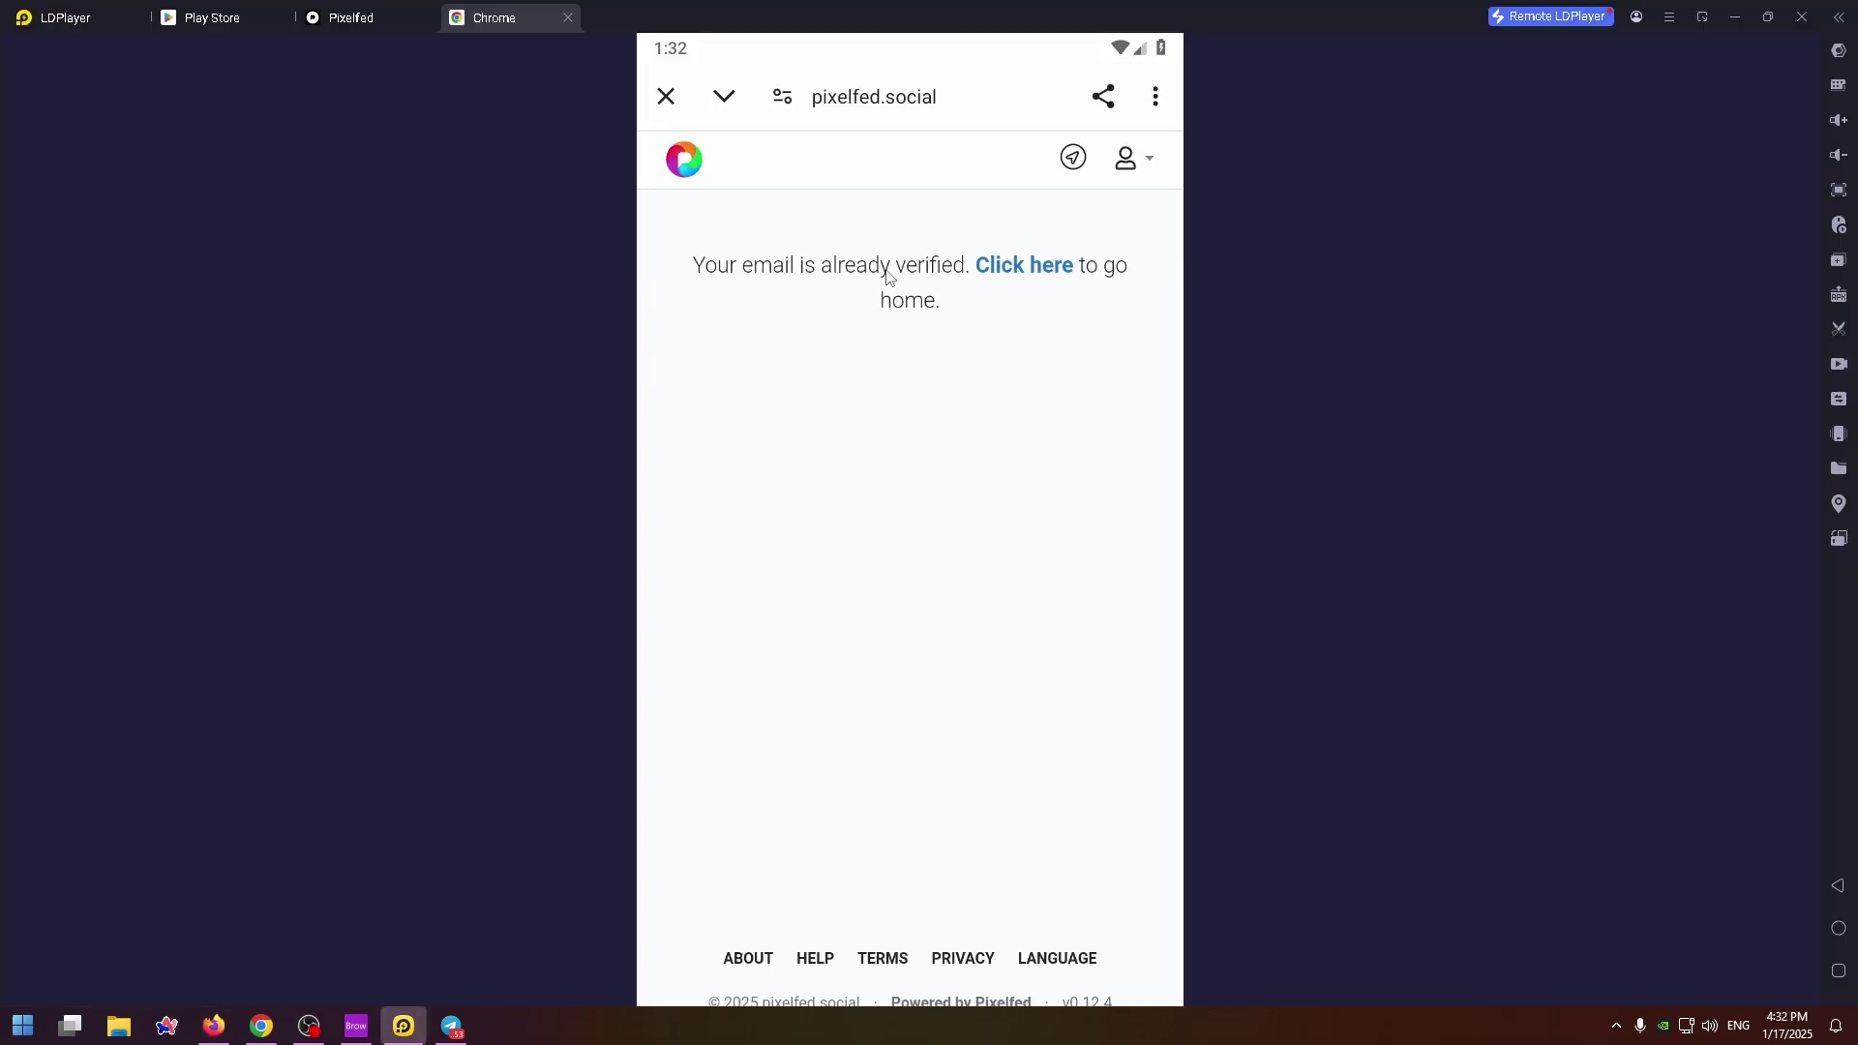
Back in the Pixelfed app, log in via pixelfed.social and authorize the Android app.
left_click(1142, 162)
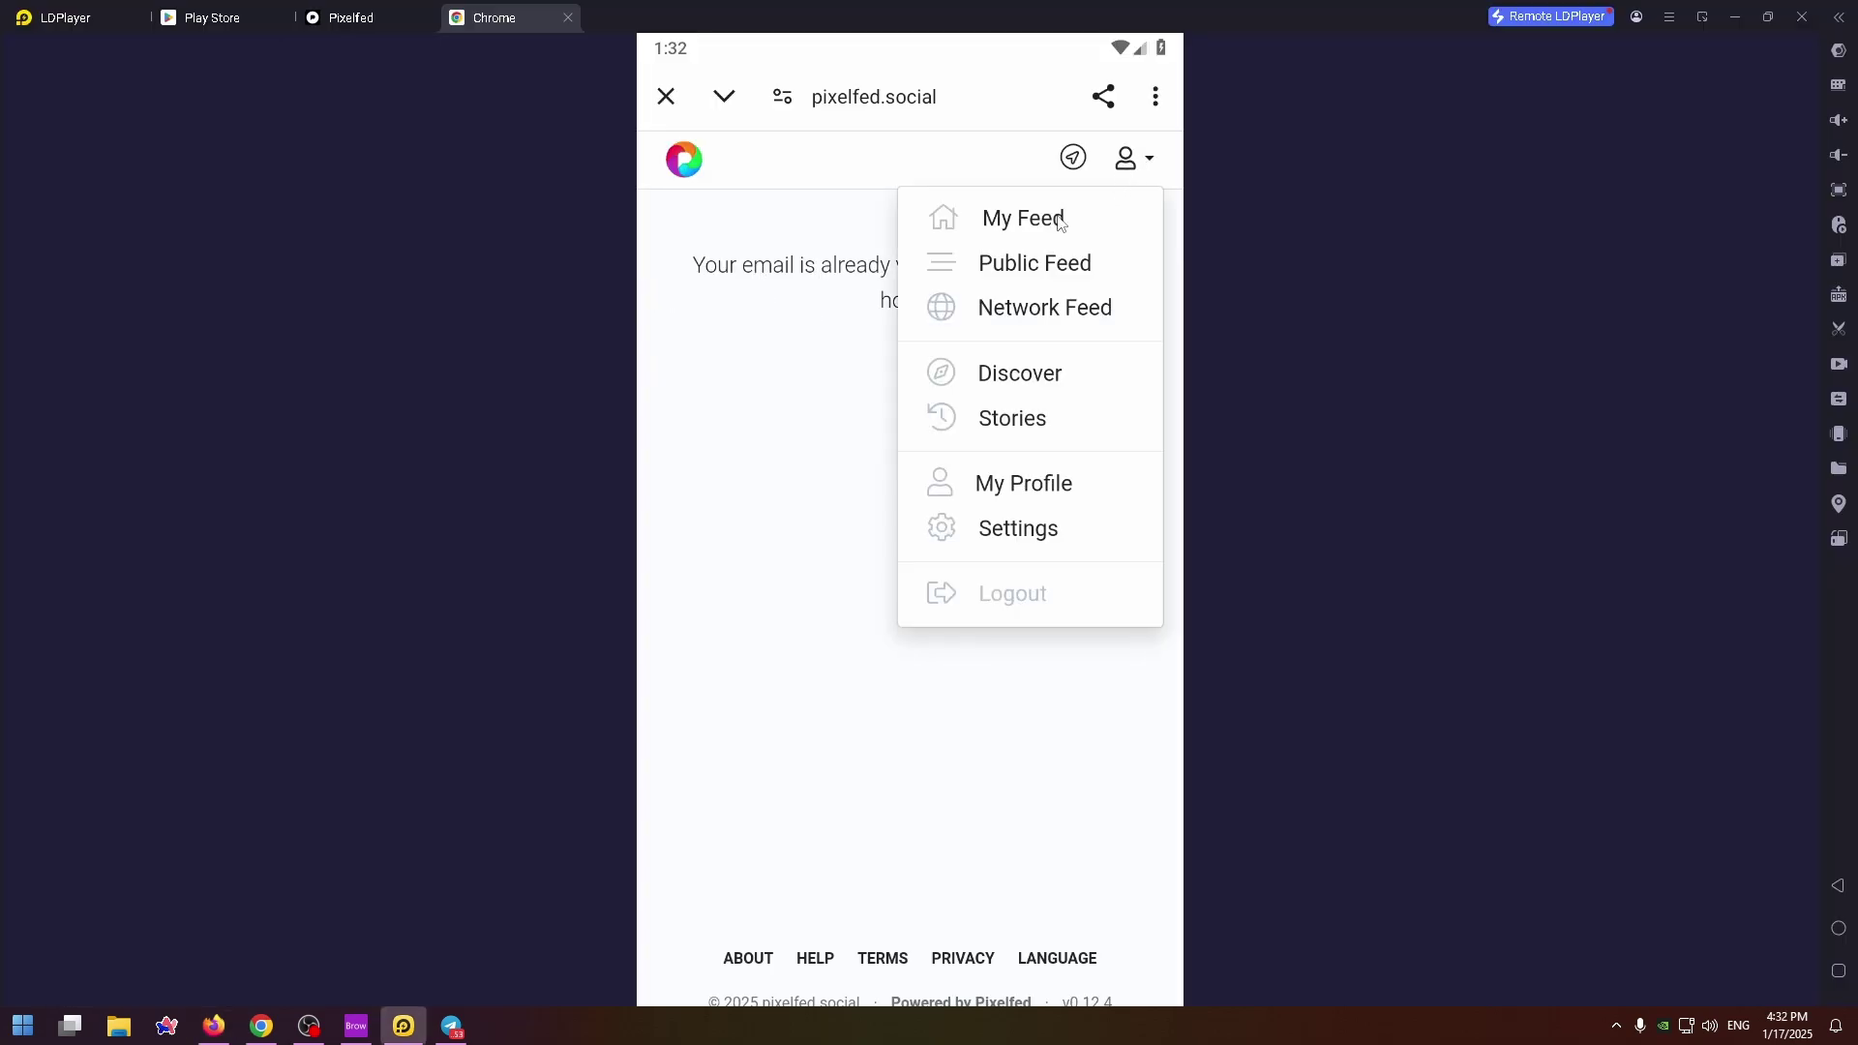
left_click(354, 22)
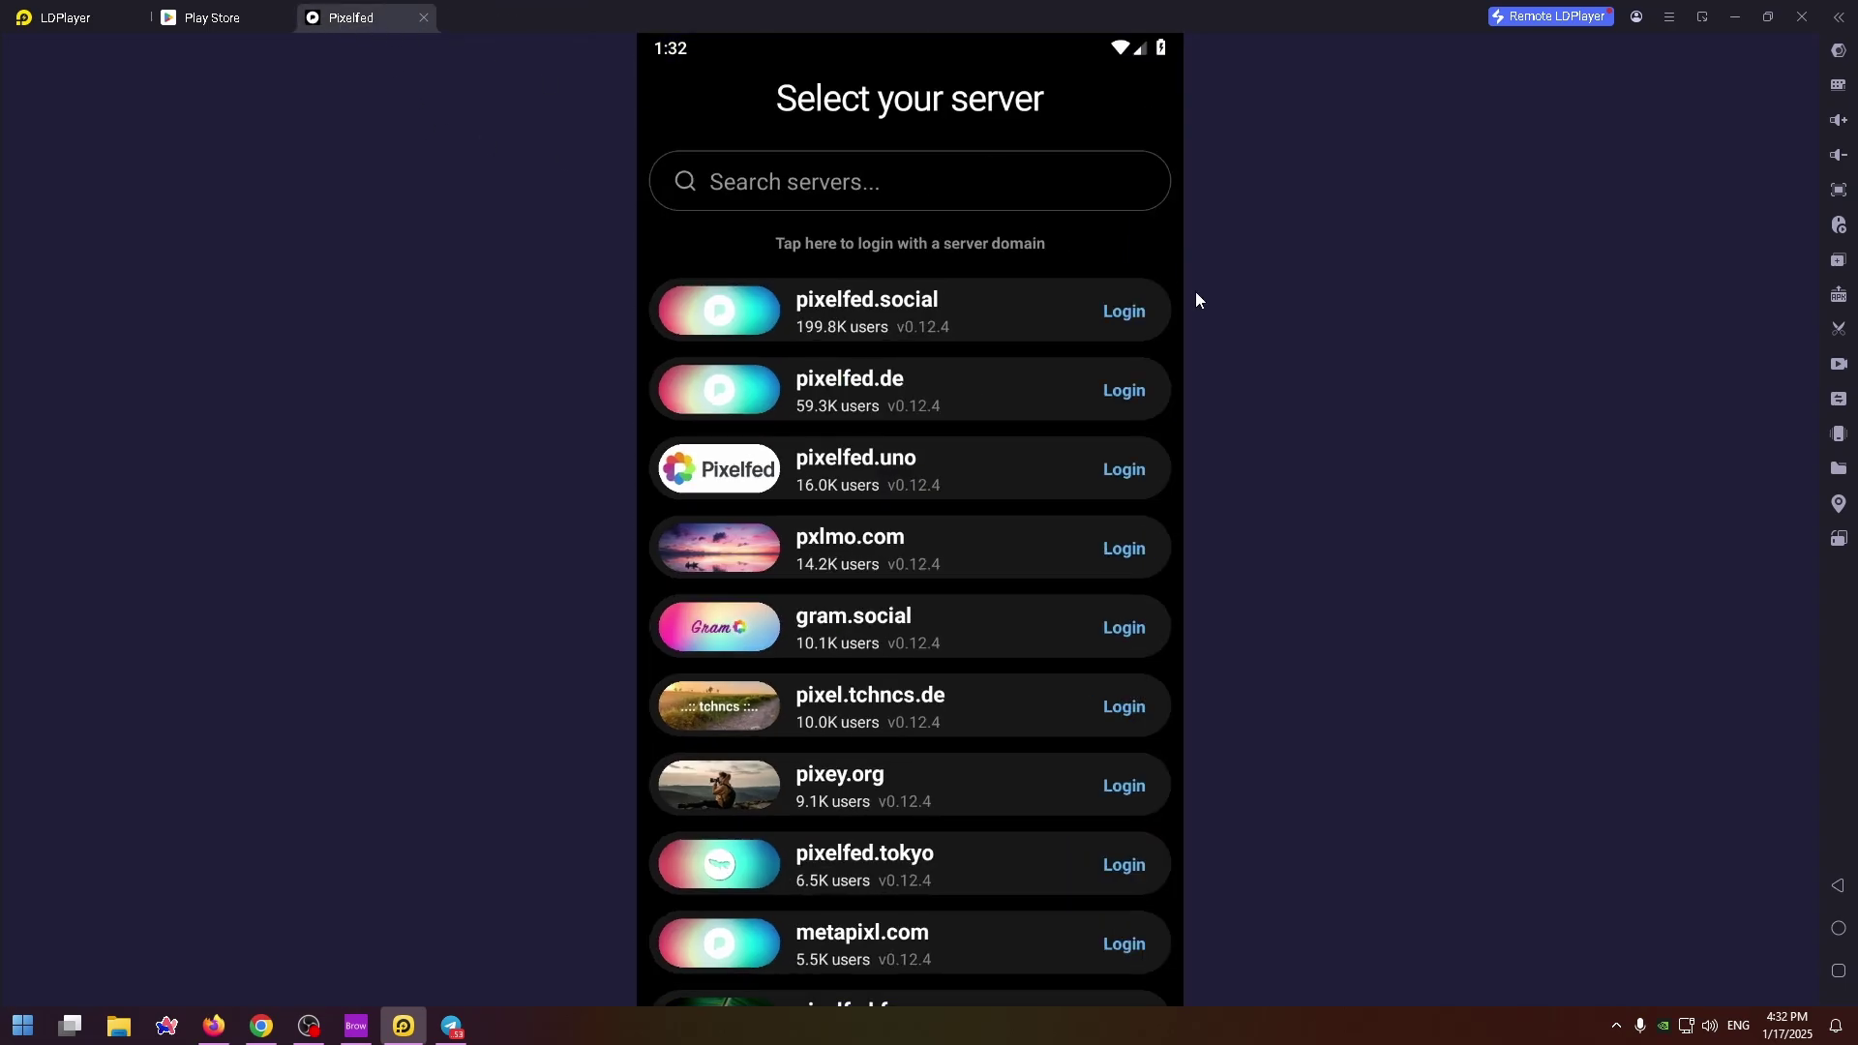
left_click(1123, 310)
scroll(813, 883, "down", 1)
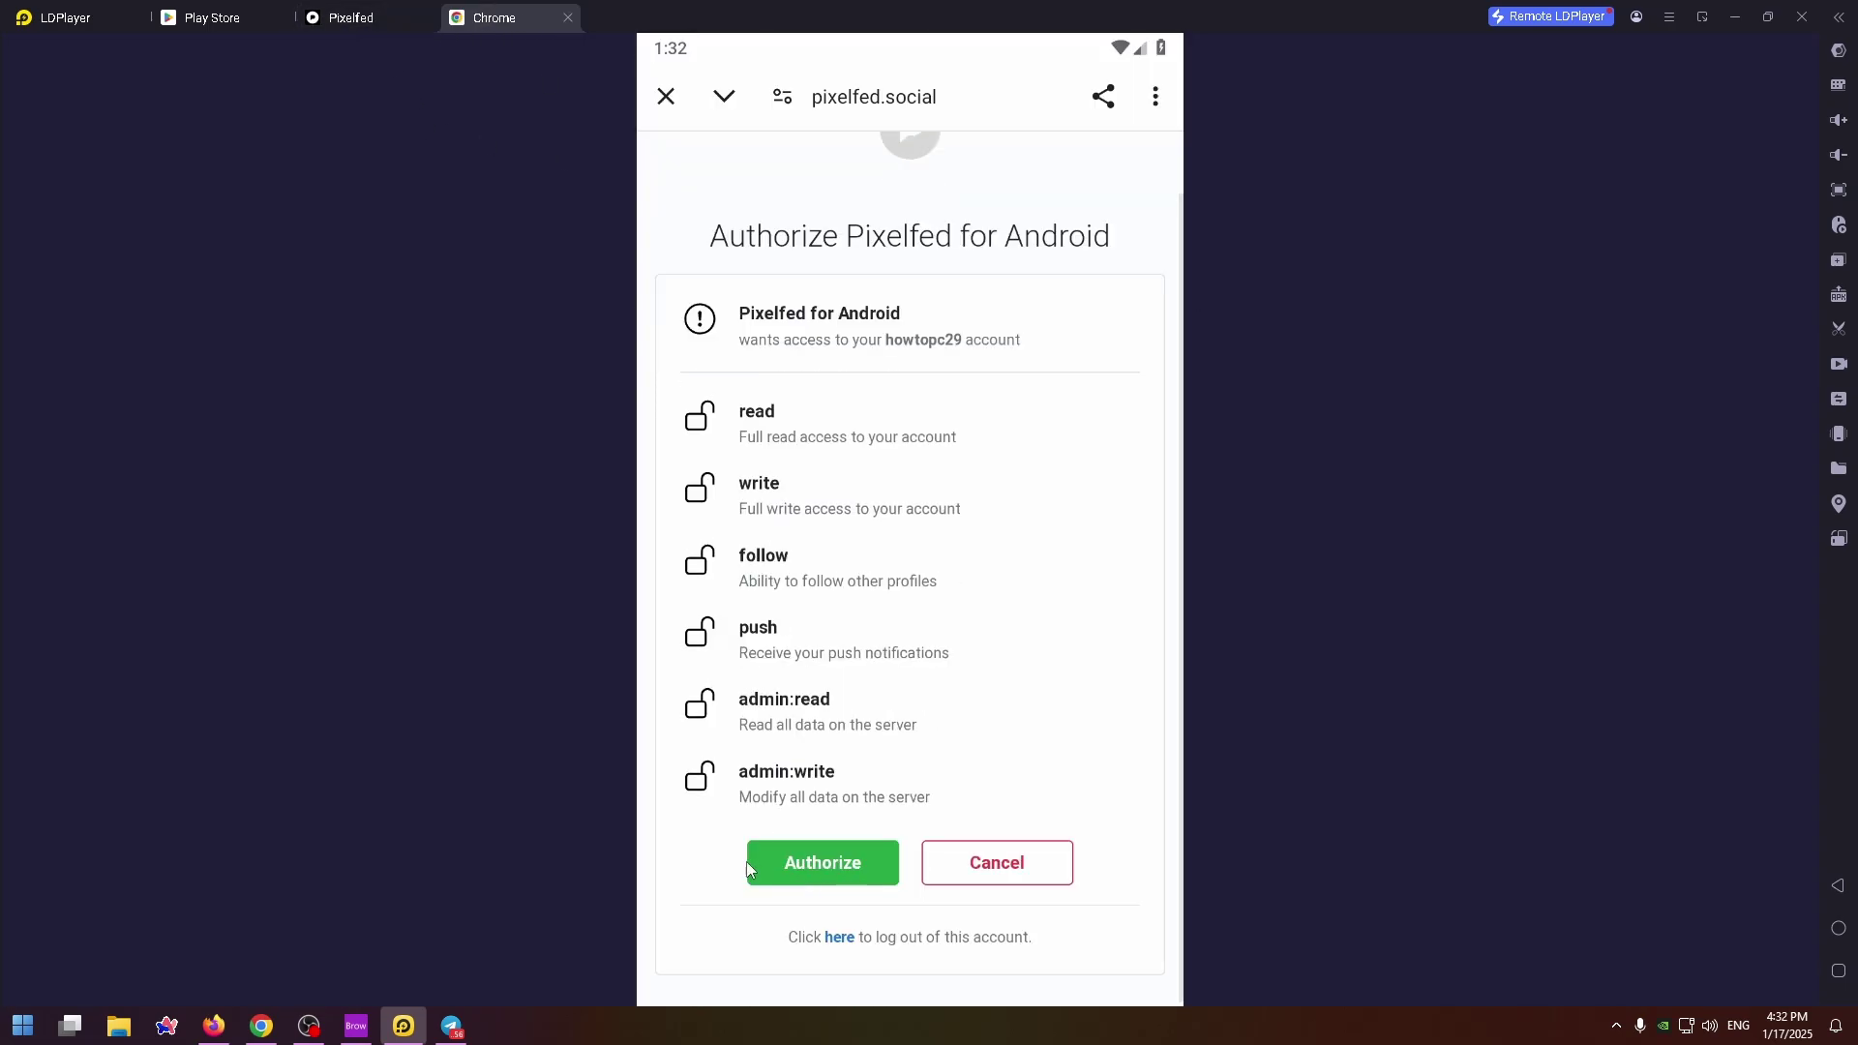
left_click(818, 861)
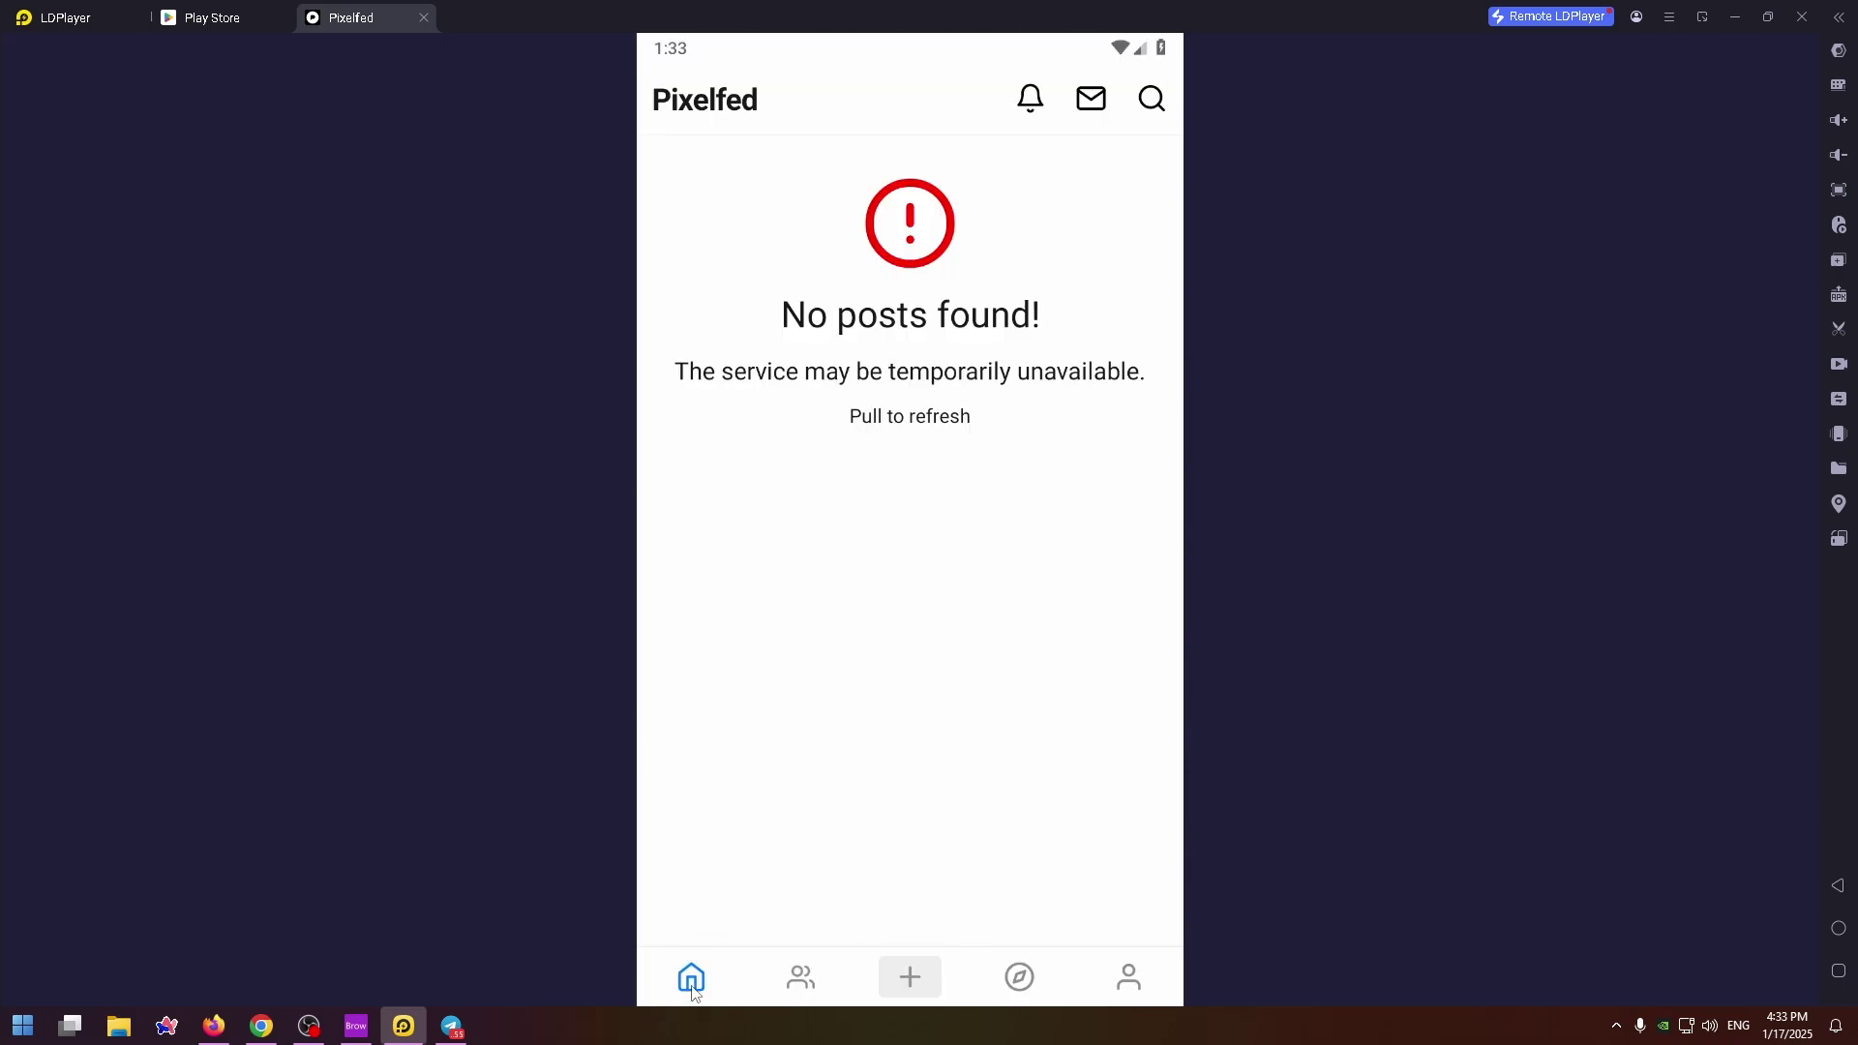
left_click(800, 977)
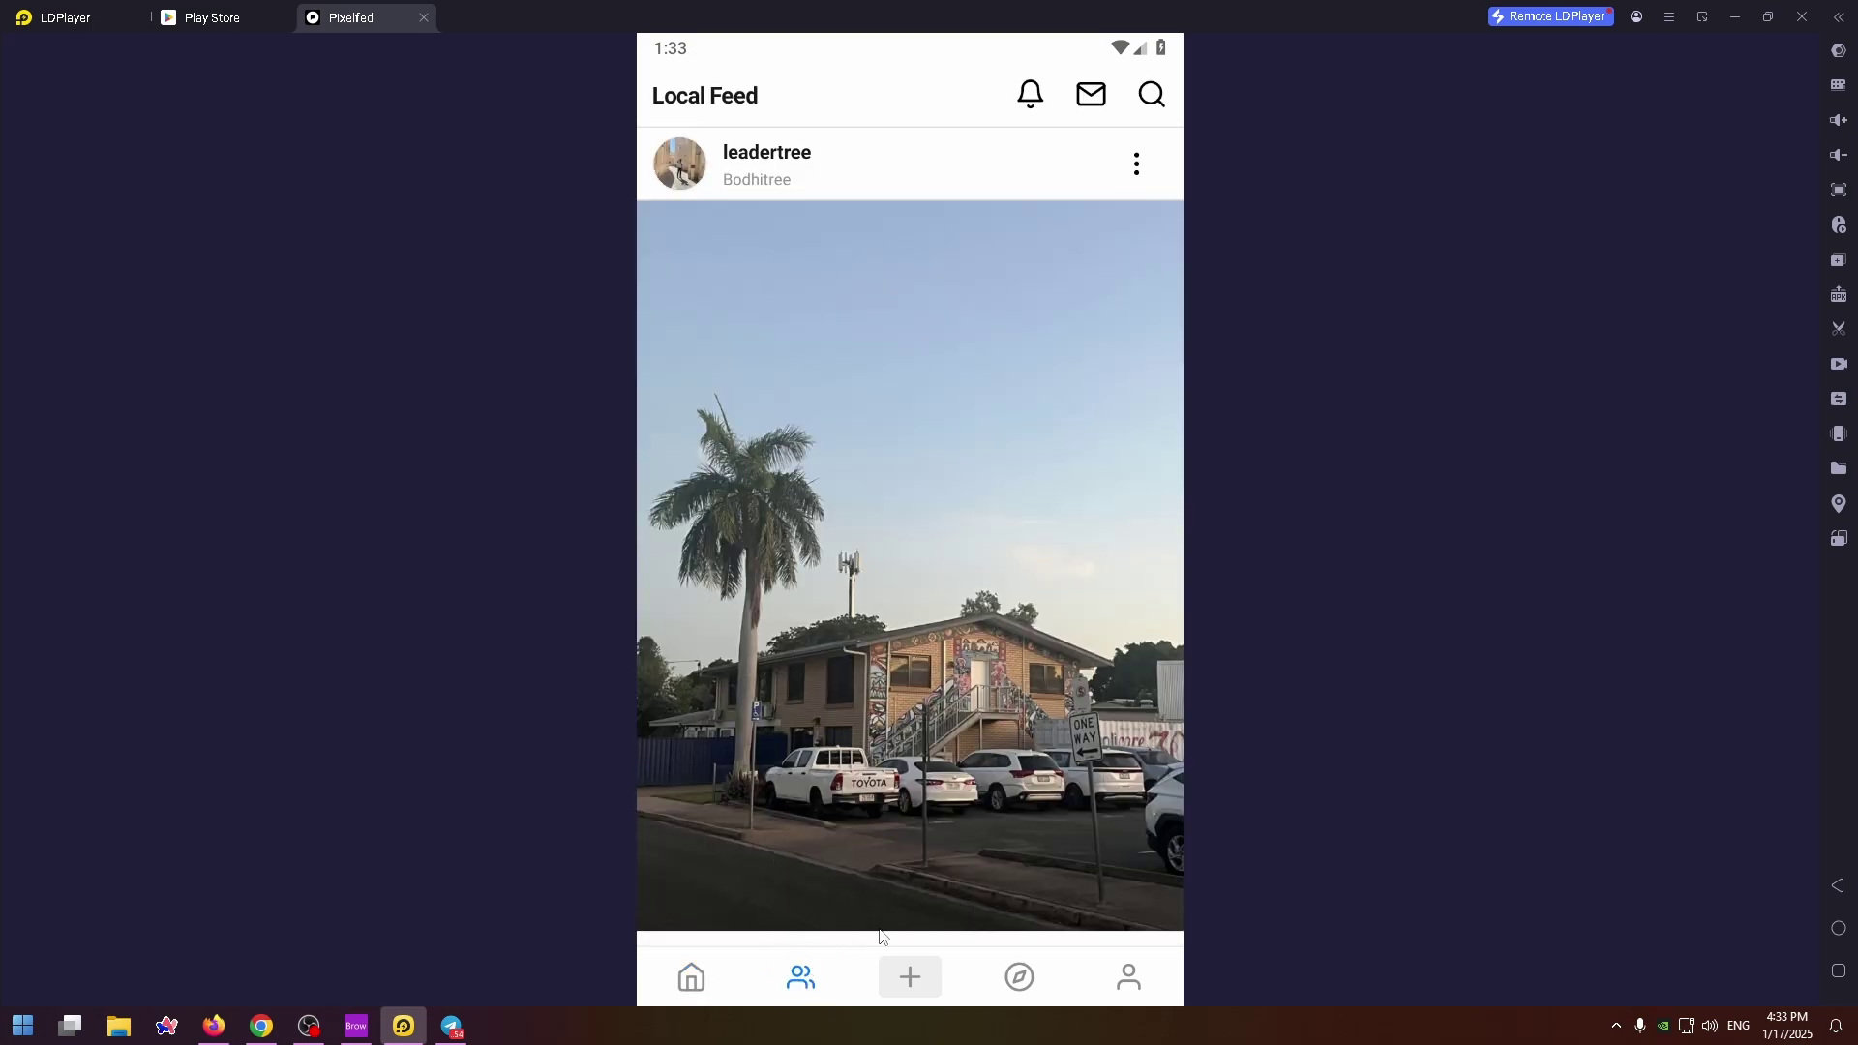
left_click(910, 983)
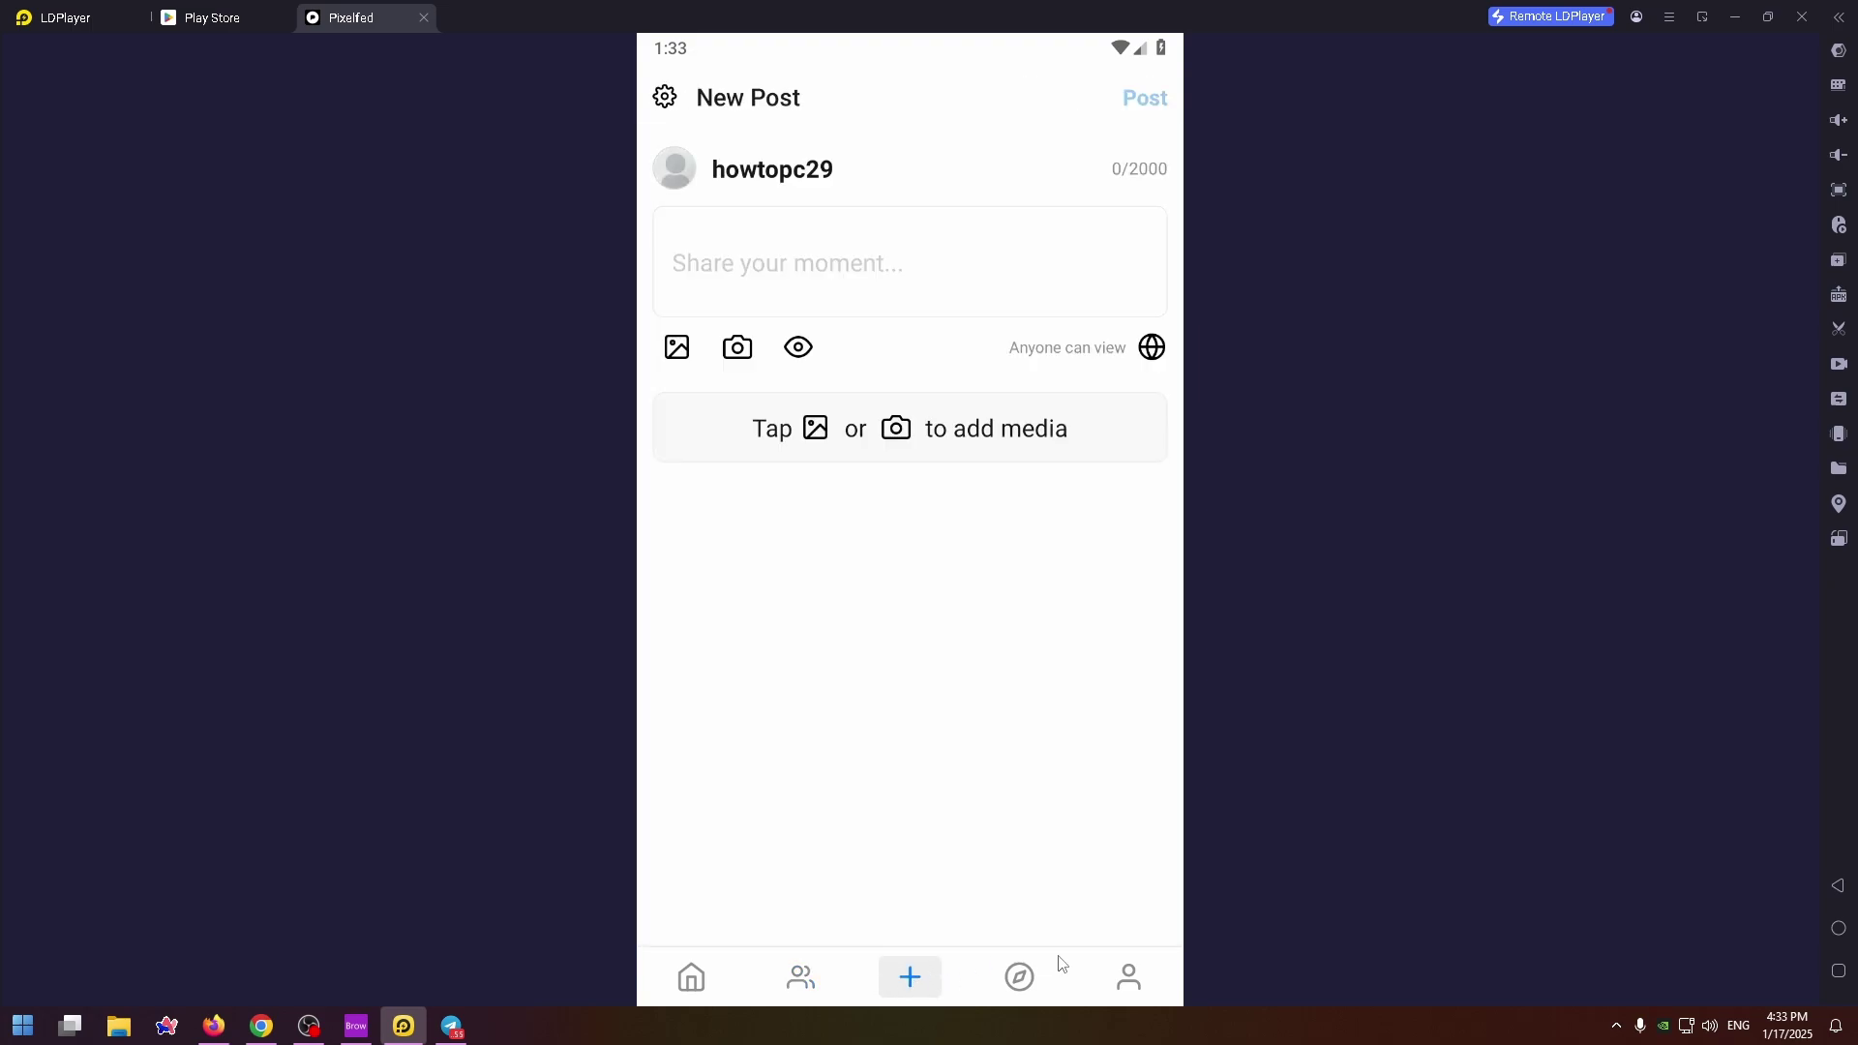
left_click(1013, 980)
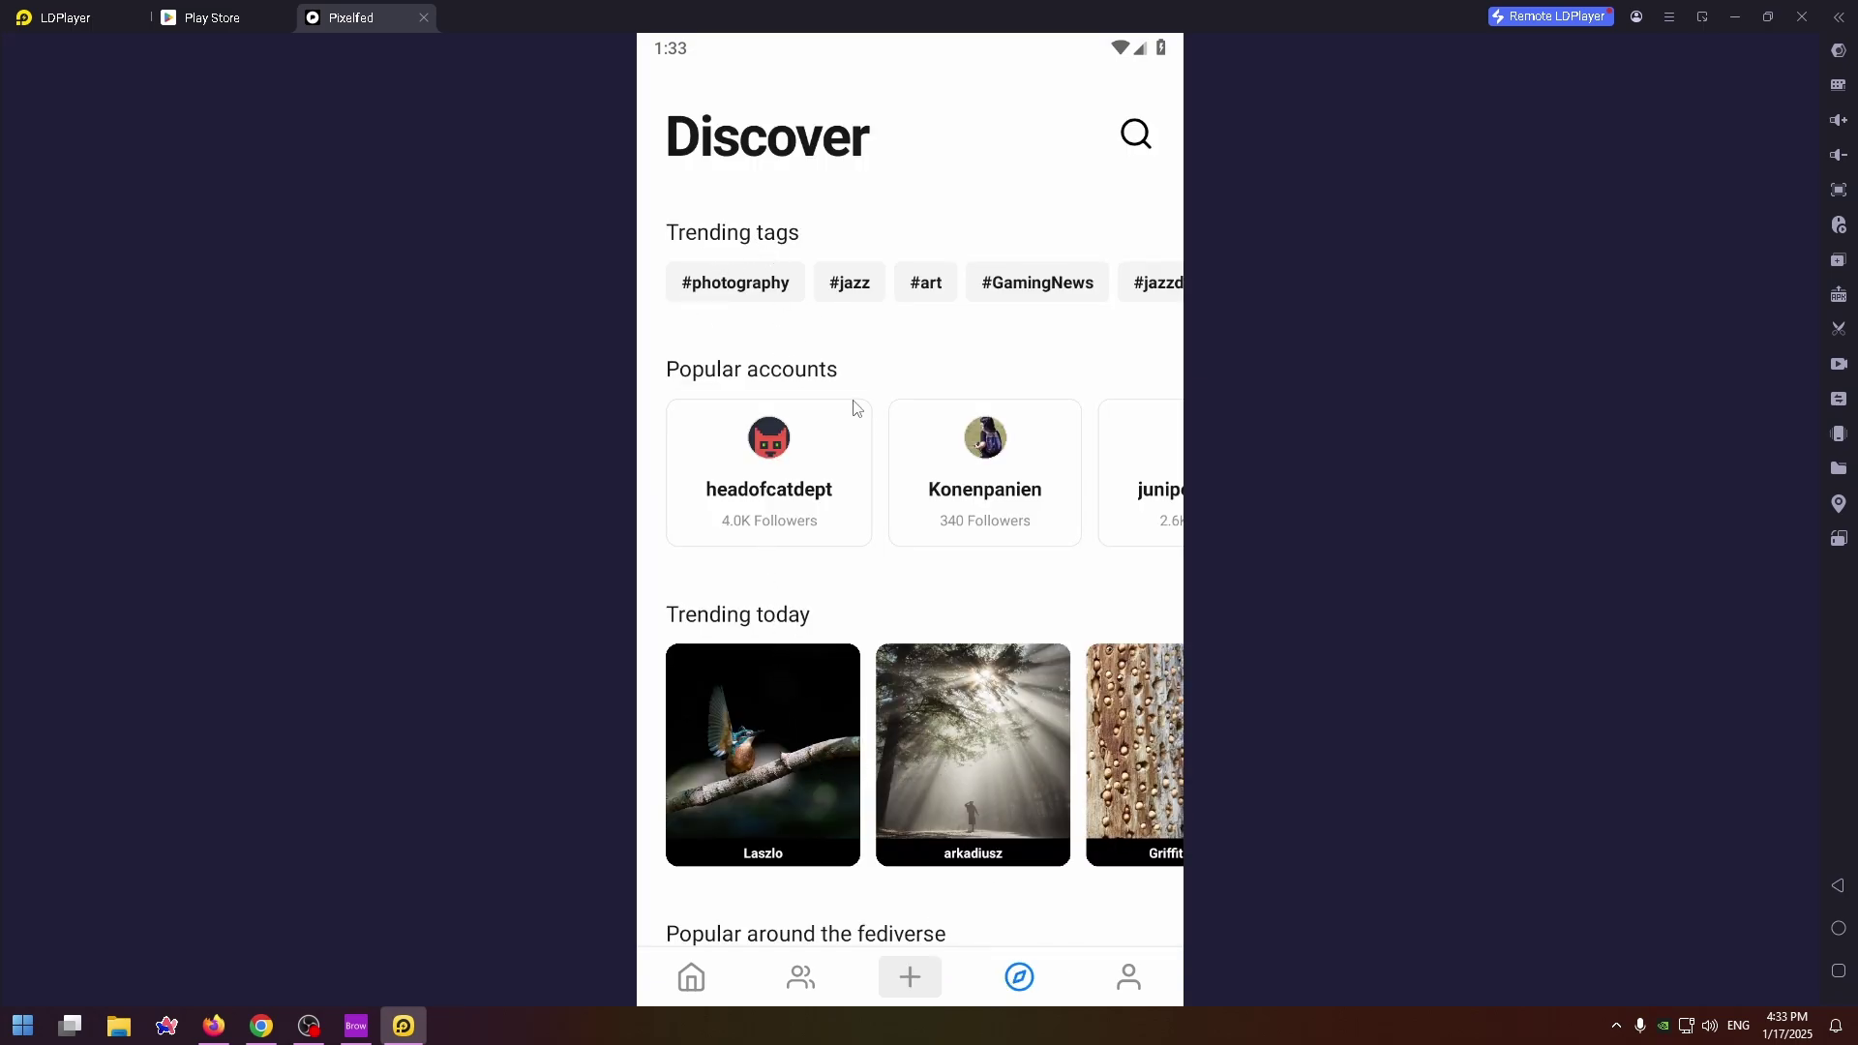
left_click_drag(832, 797, 897, 343)
left_click(1018, 978)
left_click(1128, 978)
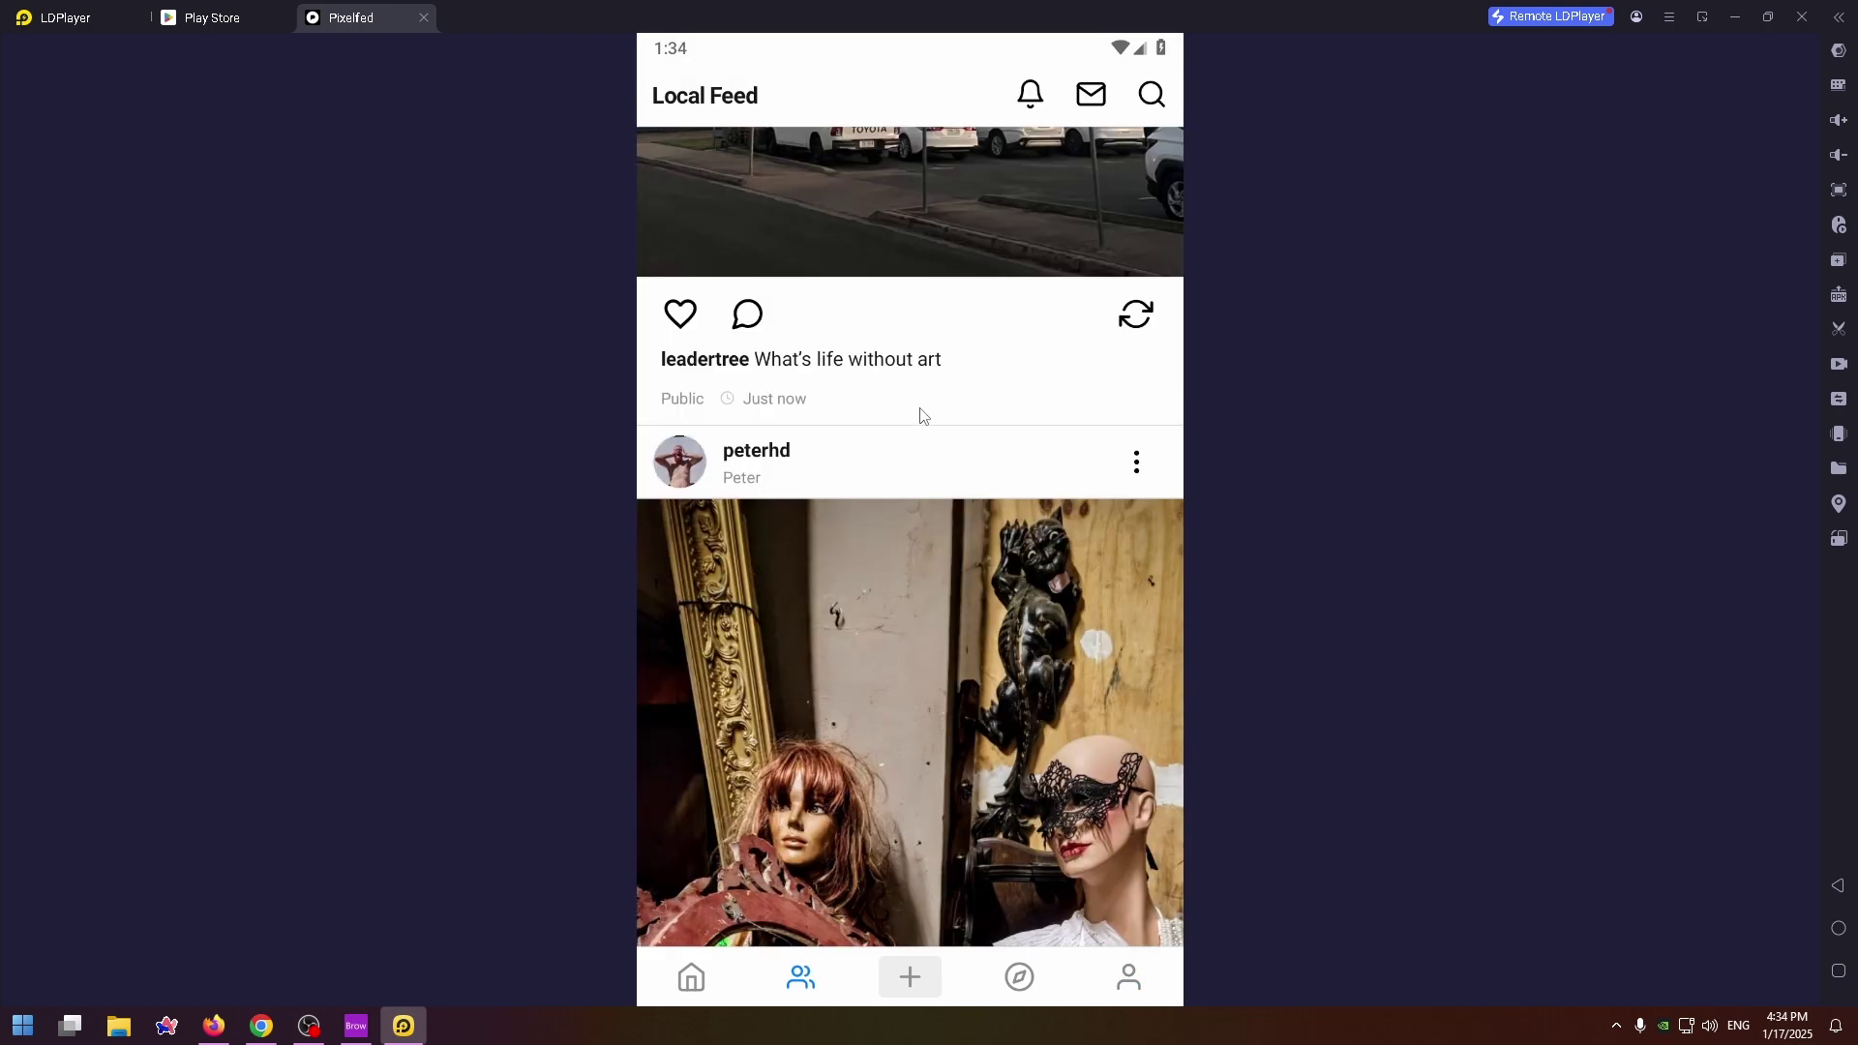
left_click_drag(920, 414, 930, 561)
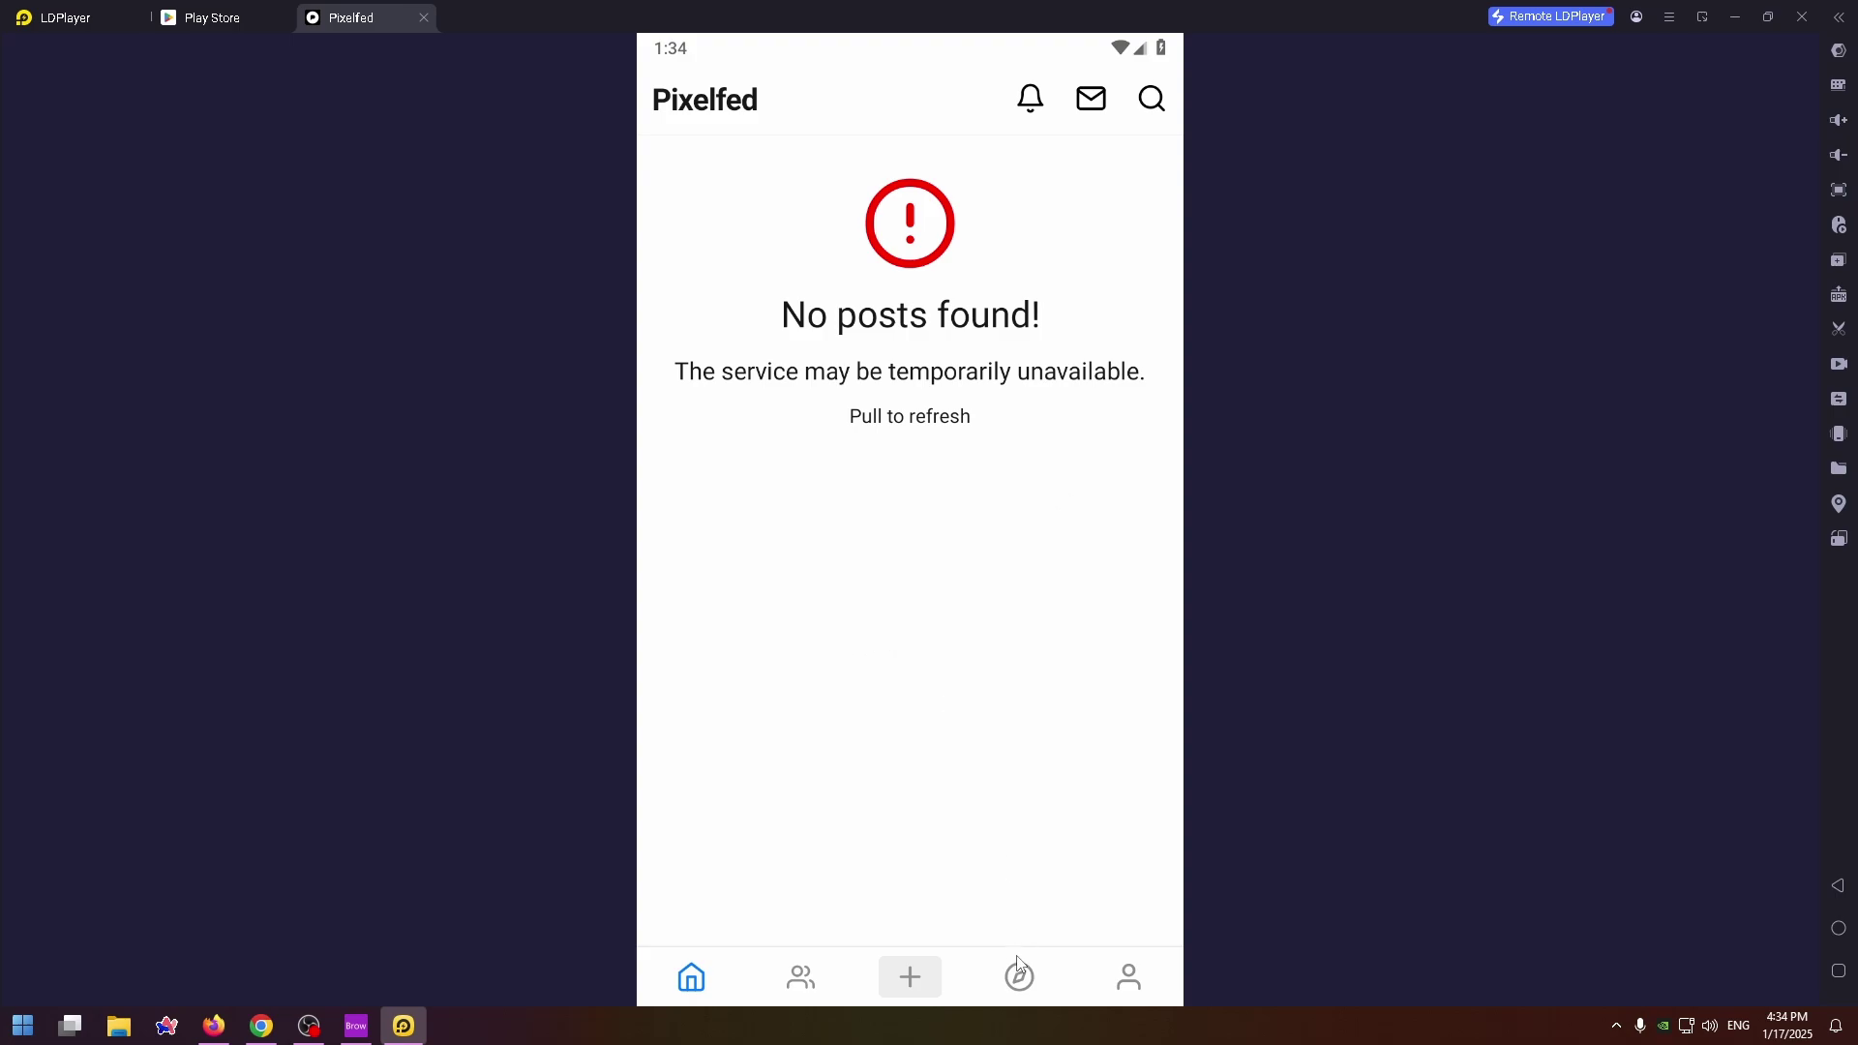
Visit the profile, open and leave Edit profile unchanged, then open Settings from the menu.
left_click(1128, 996)
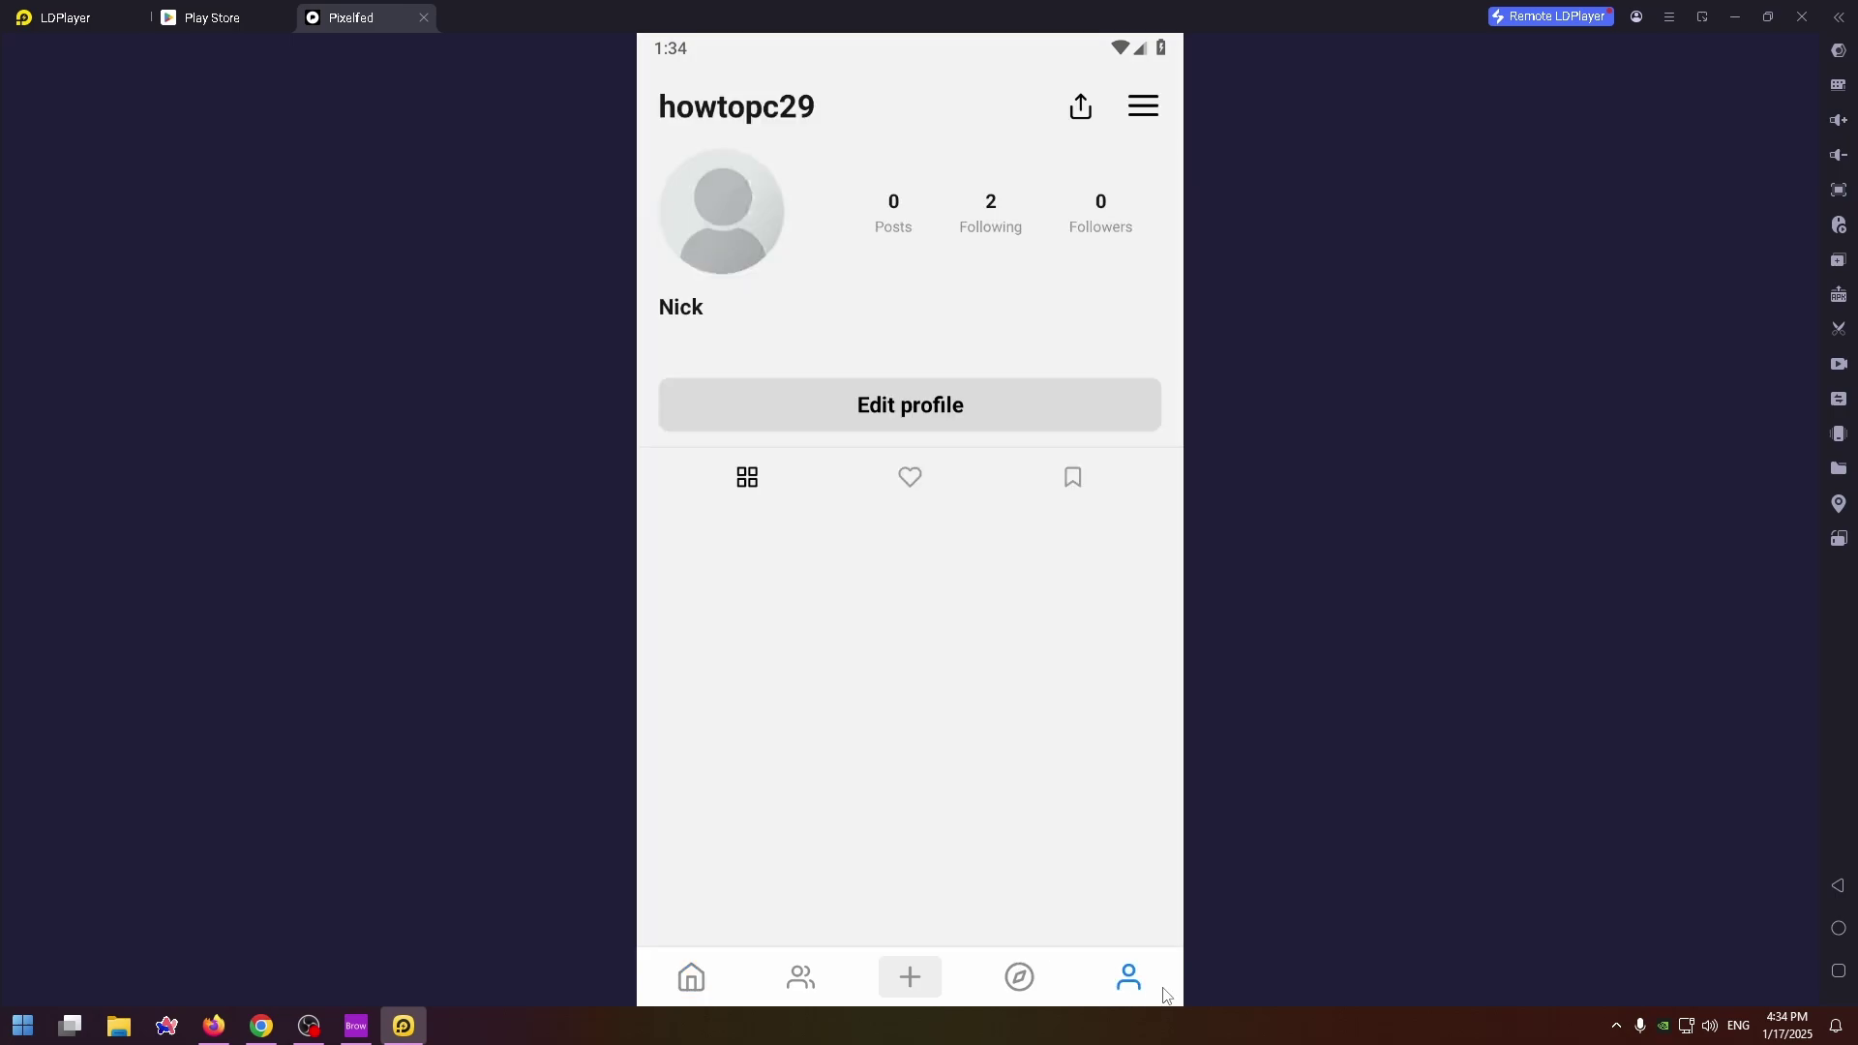
left_click(905, 409)
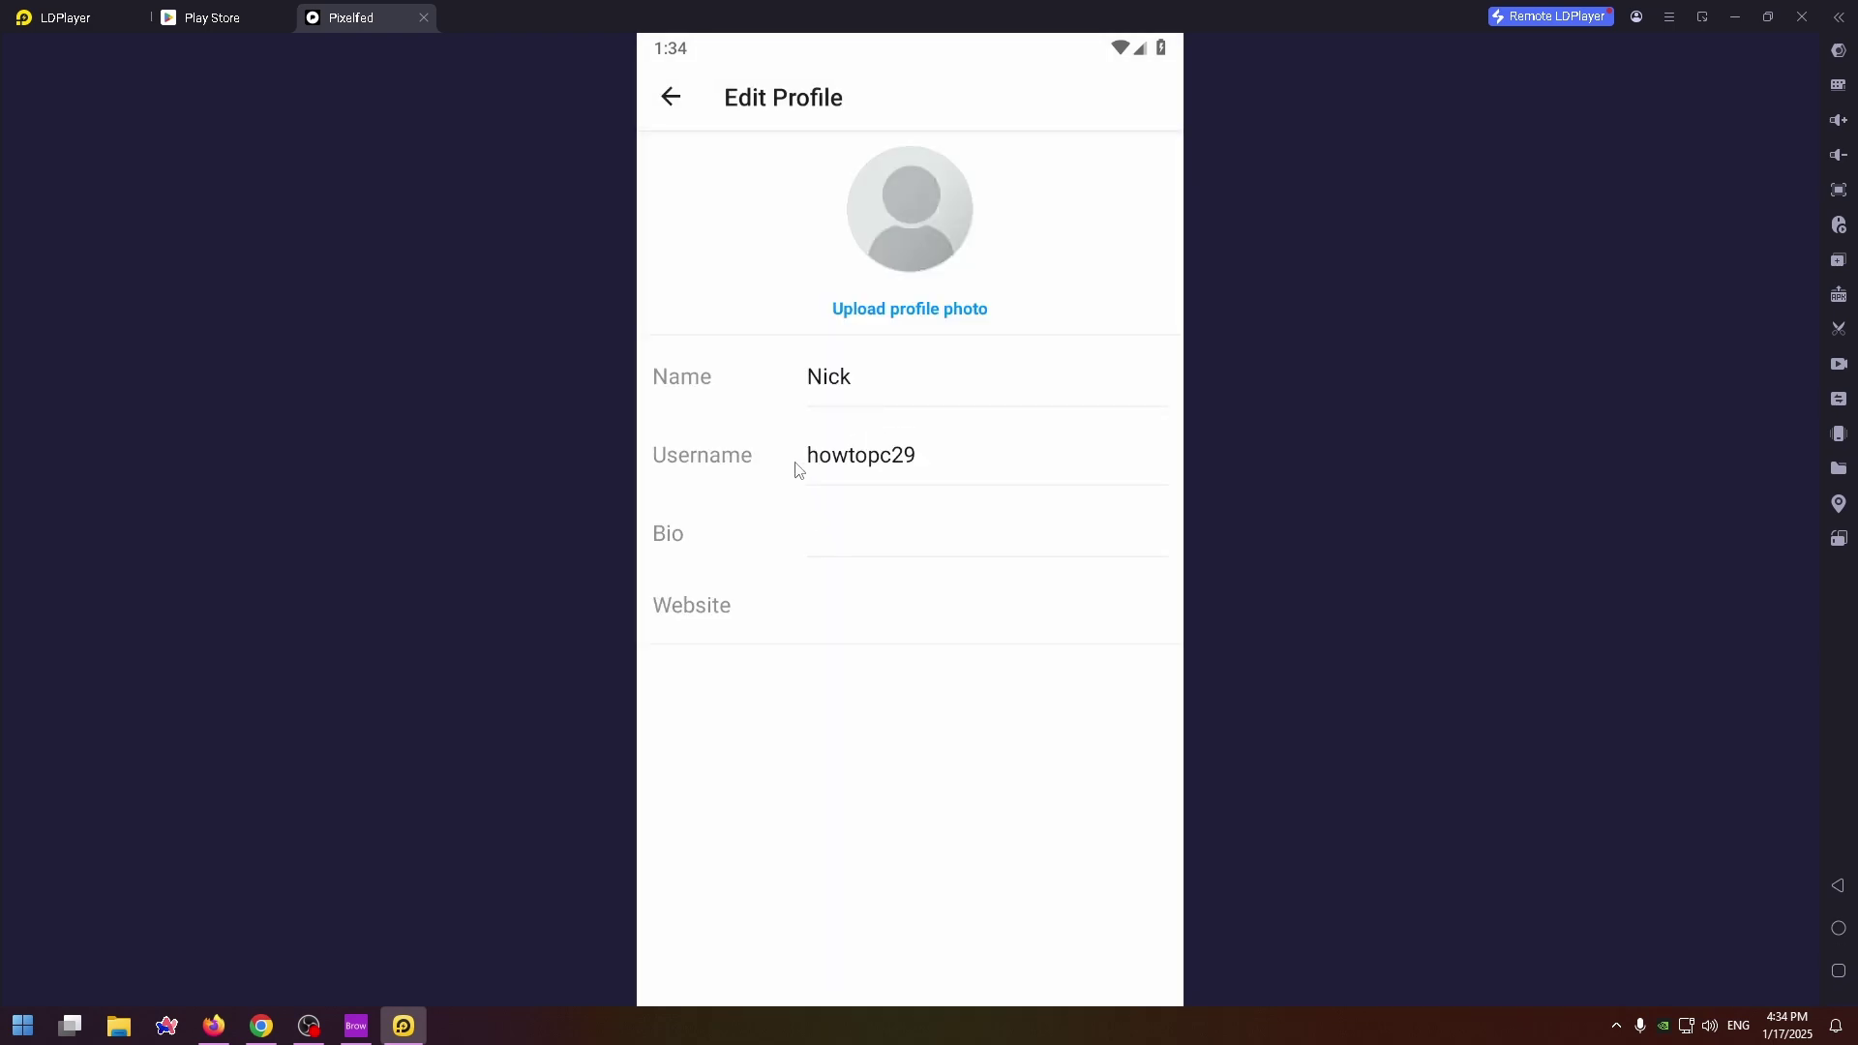
left_click(671, 98)
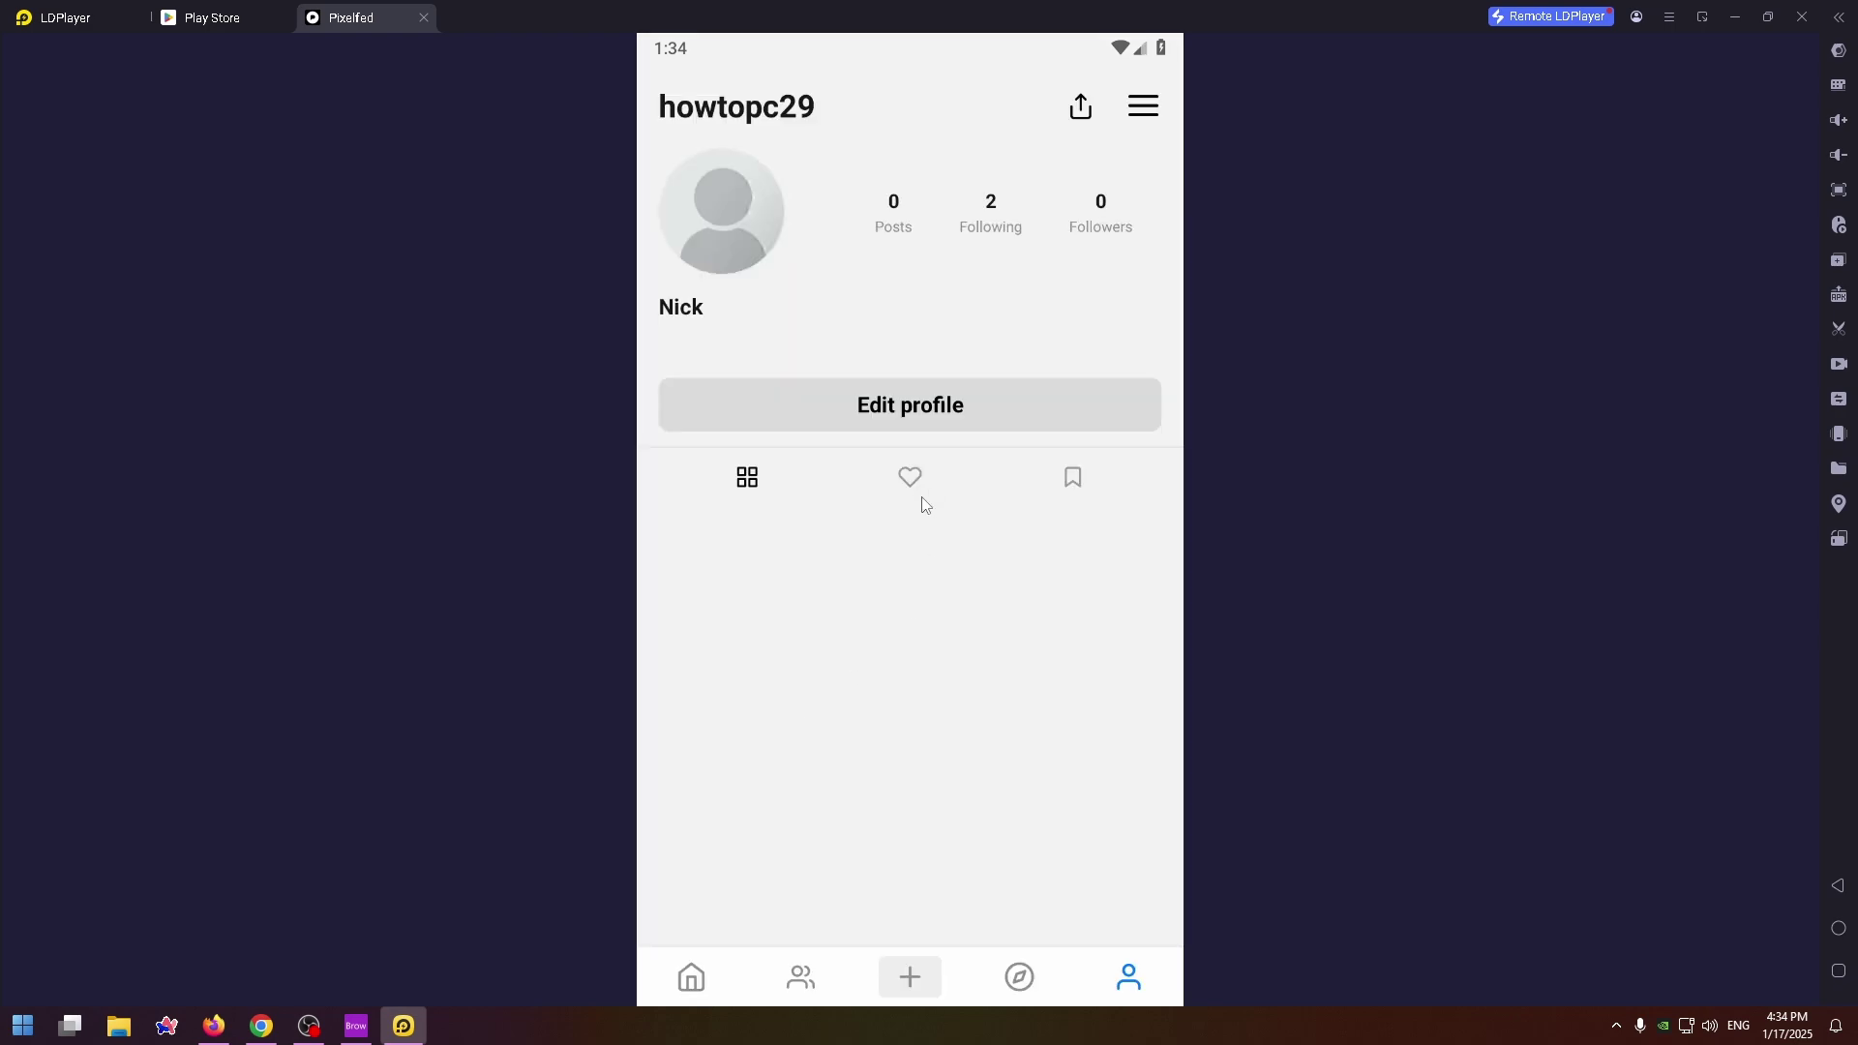
left_click(1144, 109)
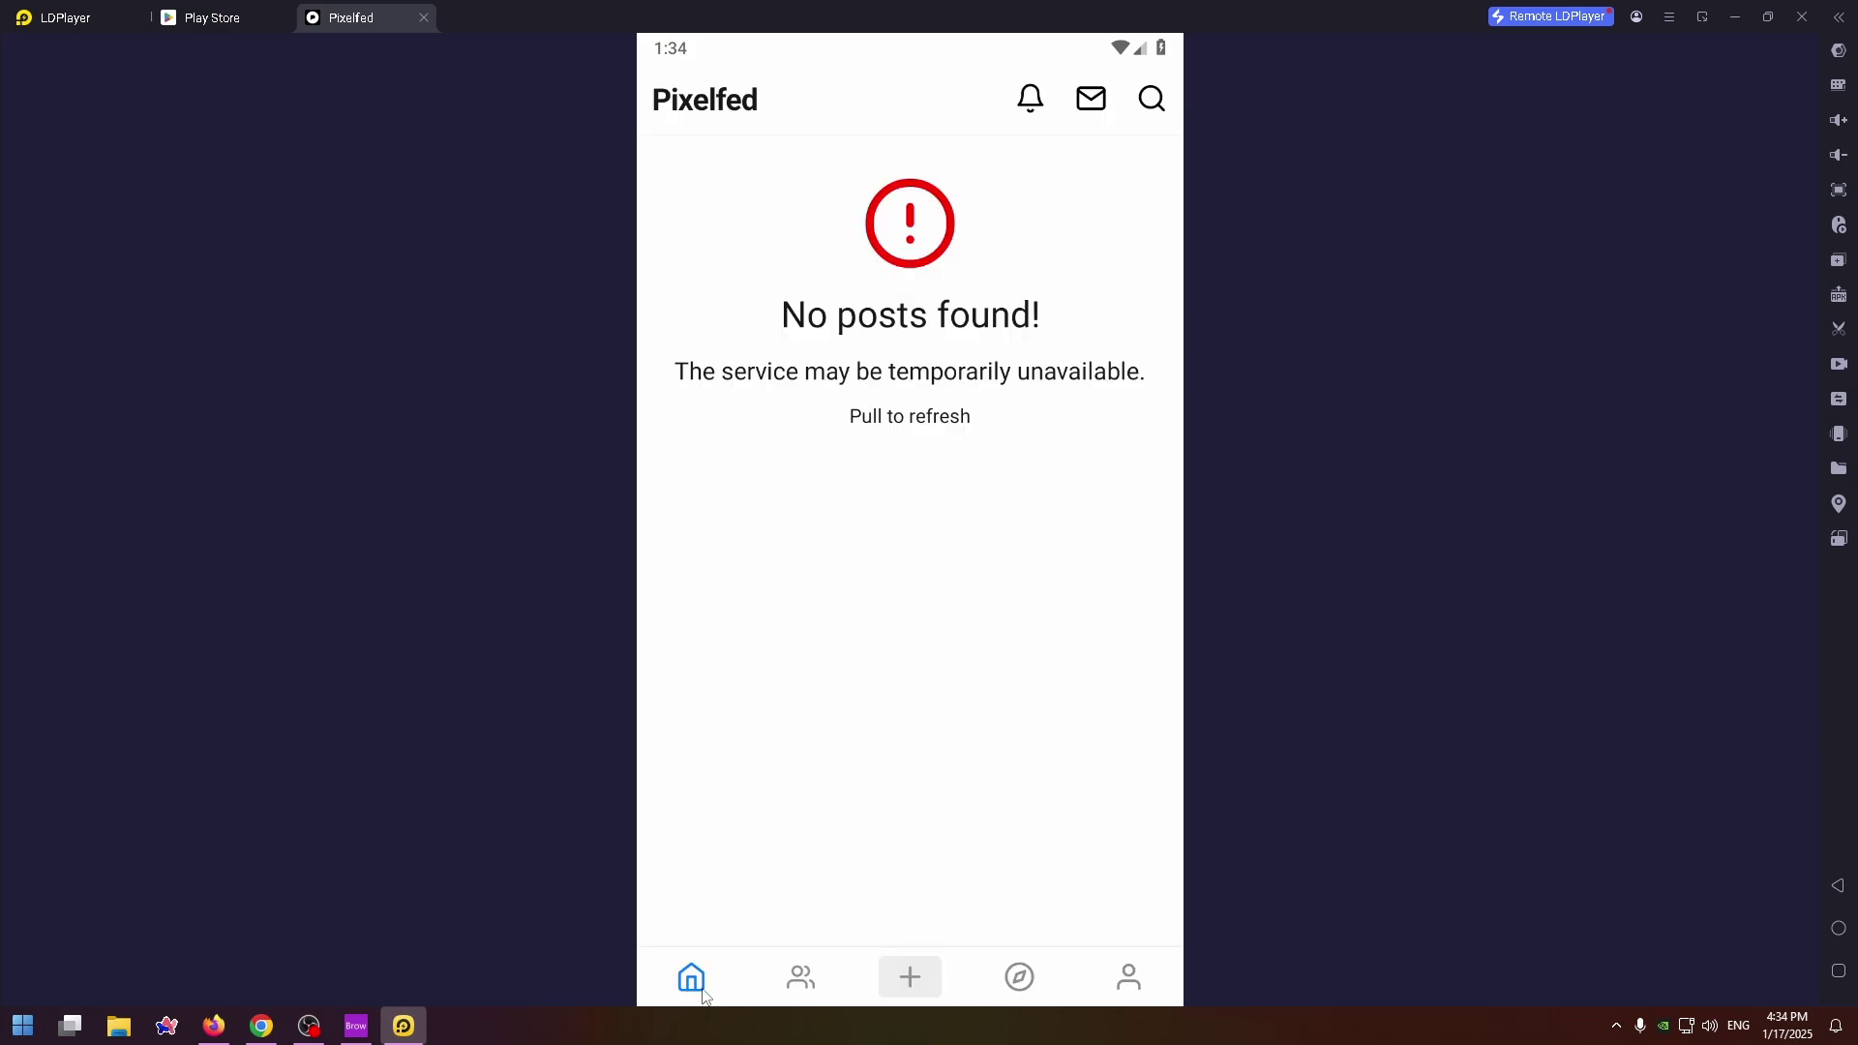
Publish a new post with a short caption and the first recent photo, a dark blue image.
left_click(909, 975)
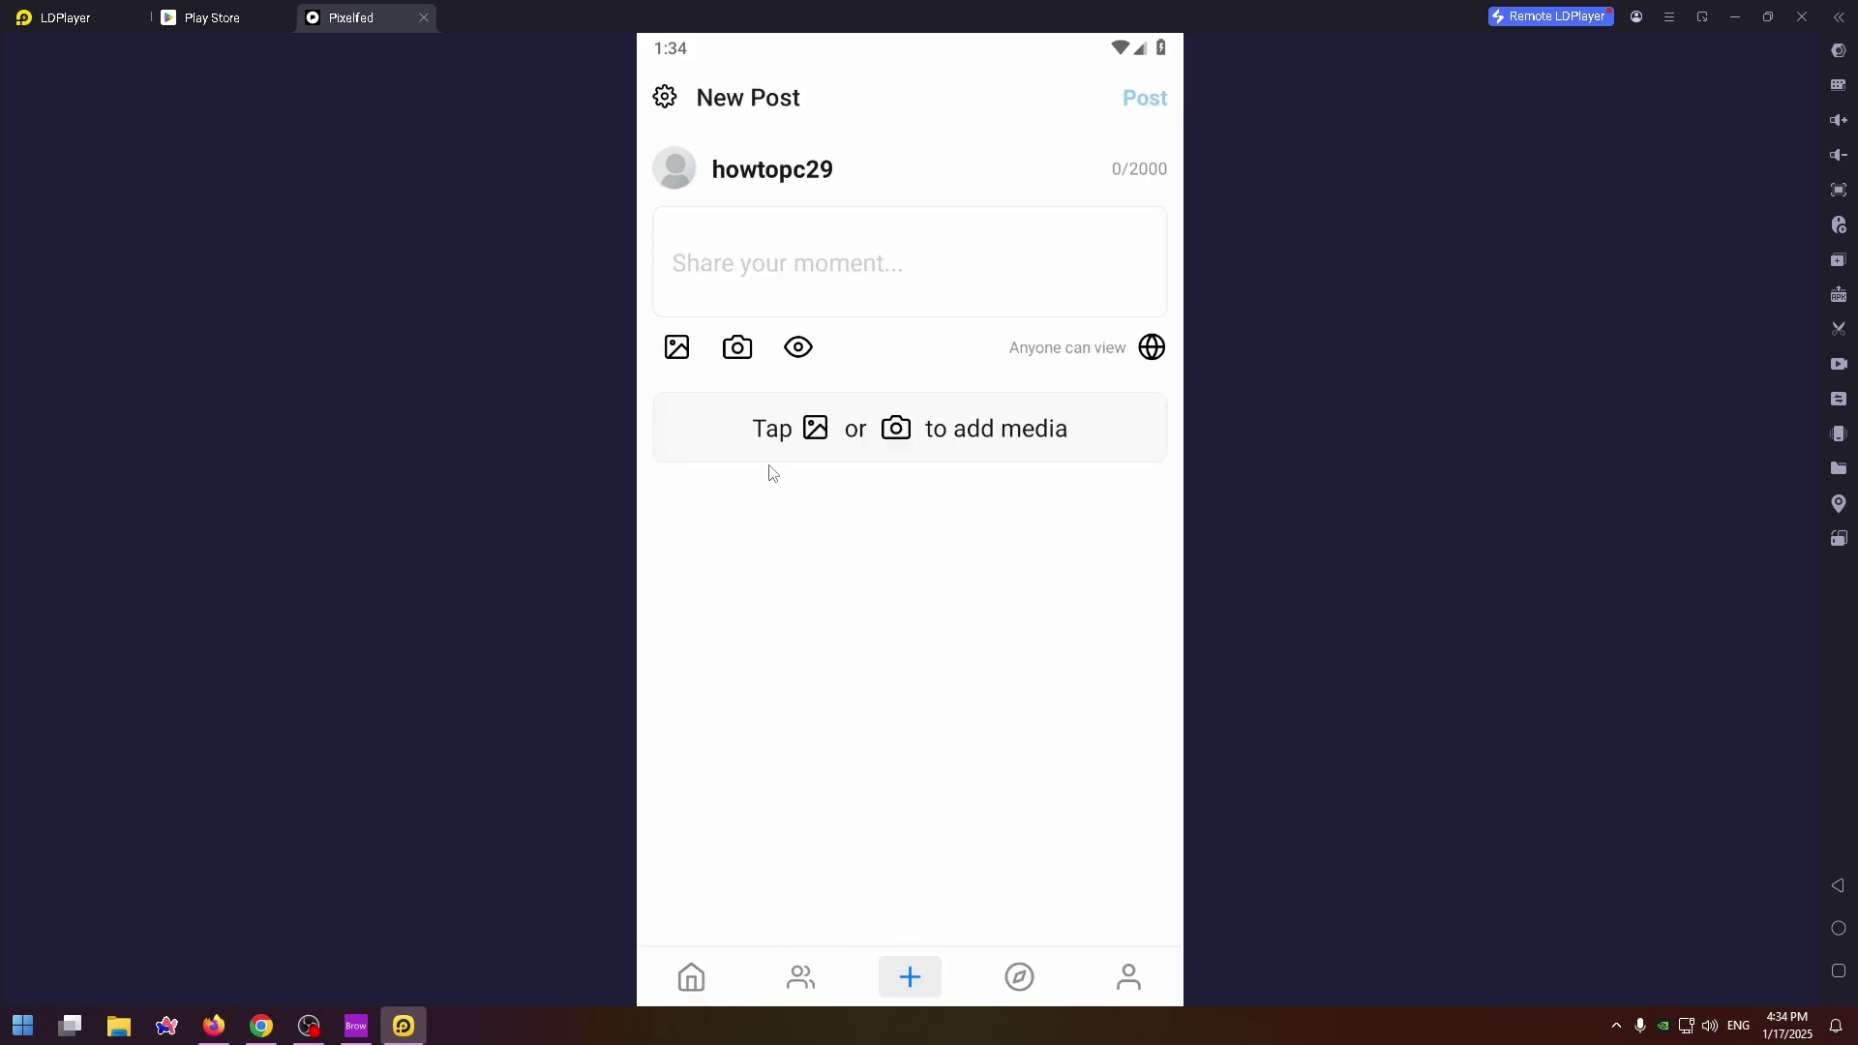
left_click(761, 265)
type("s")
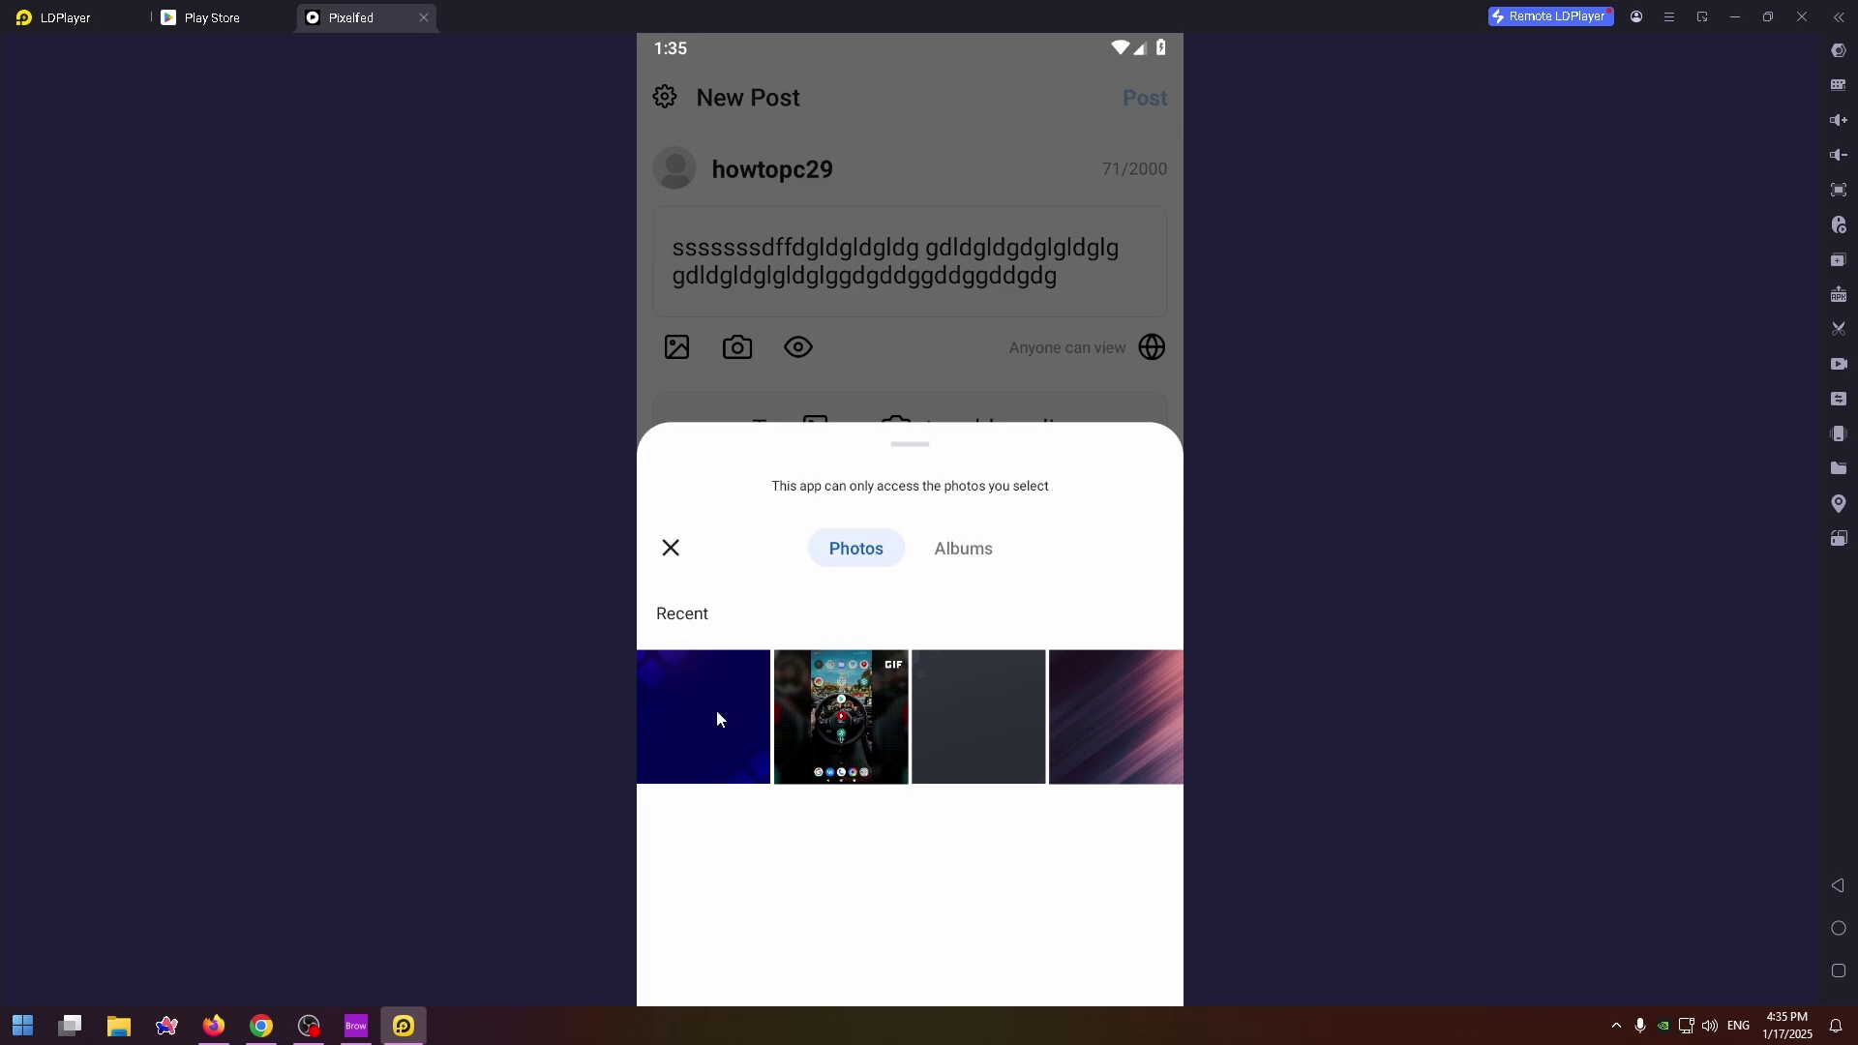
left_click(716, 718)
left_click(1146, 99)
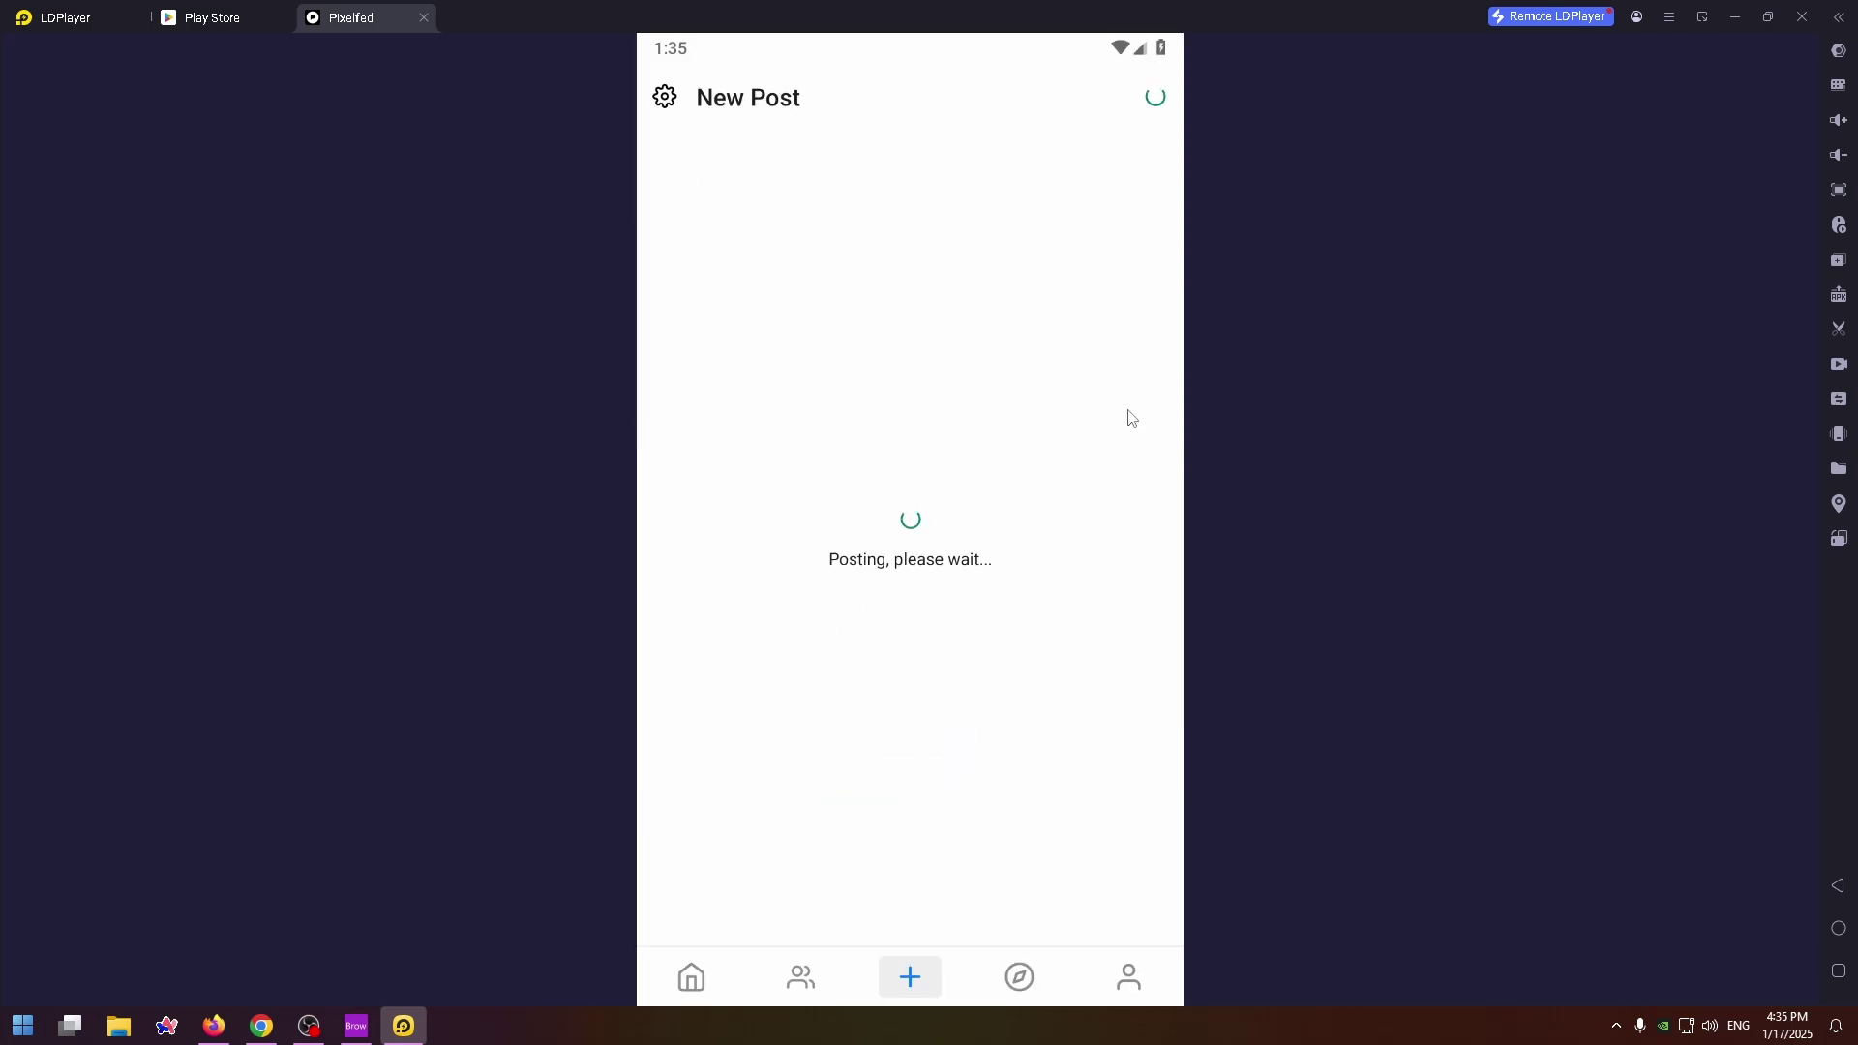
left_click_drag(846, 609, 861, 260)
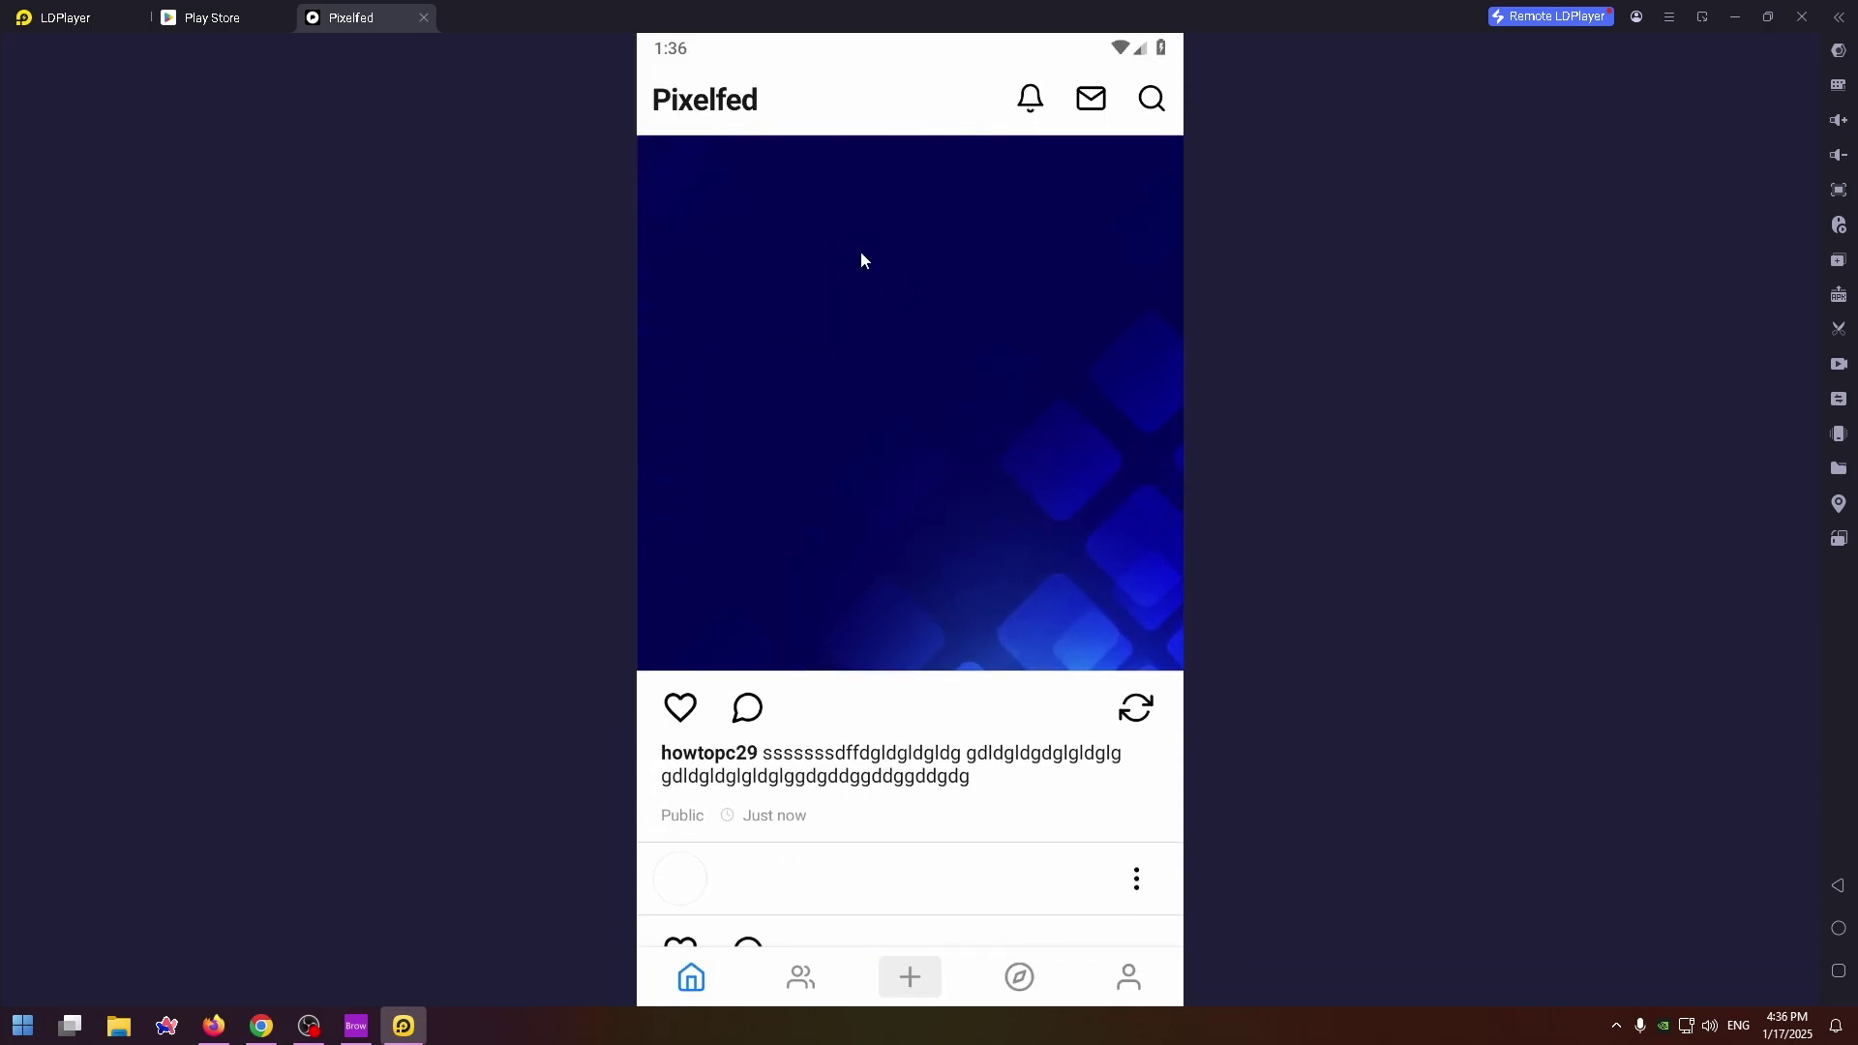
Like the new post in the home feed so its heart turns red with 1 like.
left_click(680, 709)
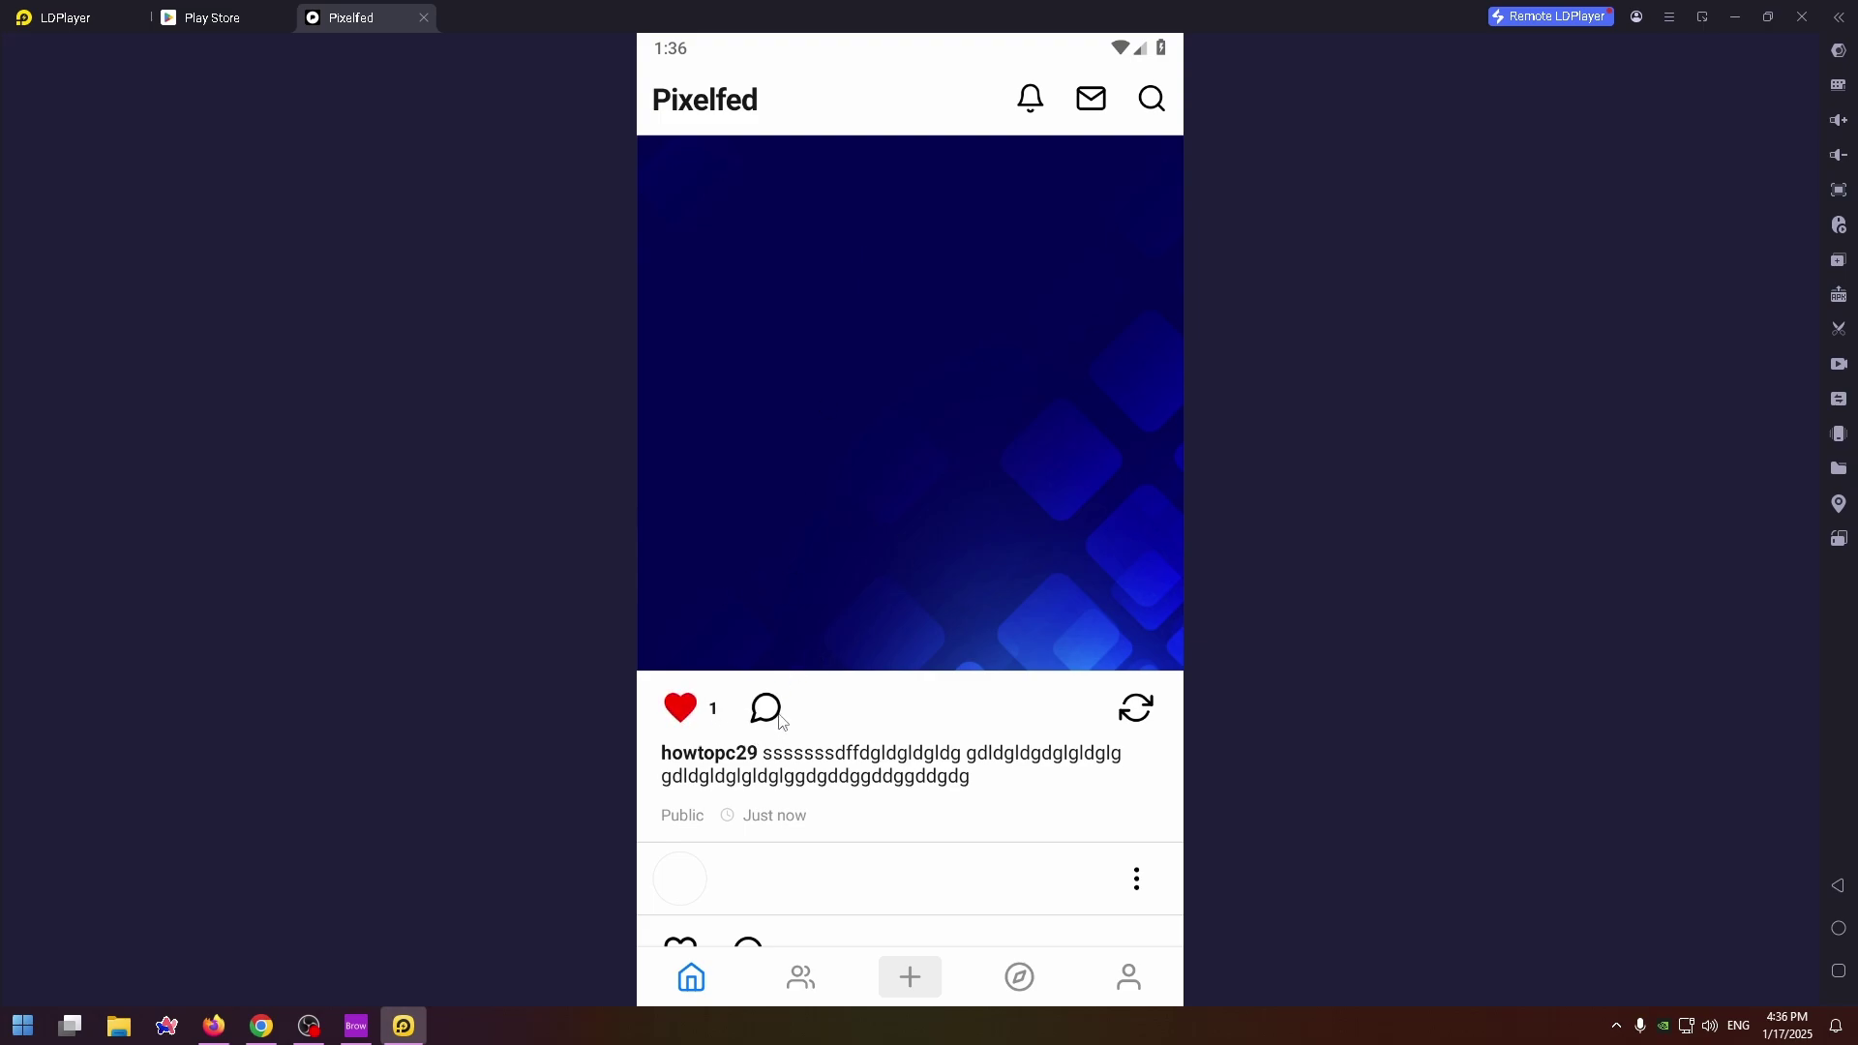